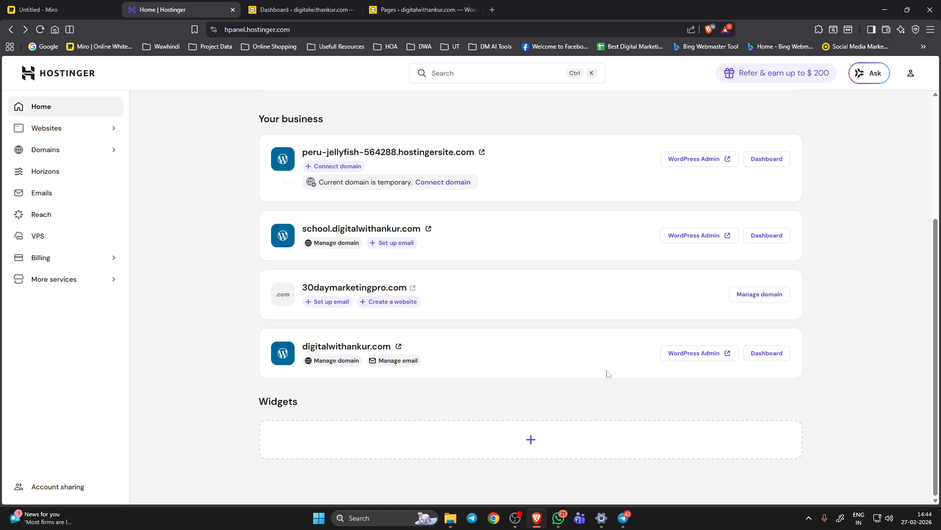
Step: Return to the hPanel home page and scroll down to the Your business site list
left_click(28, 105)
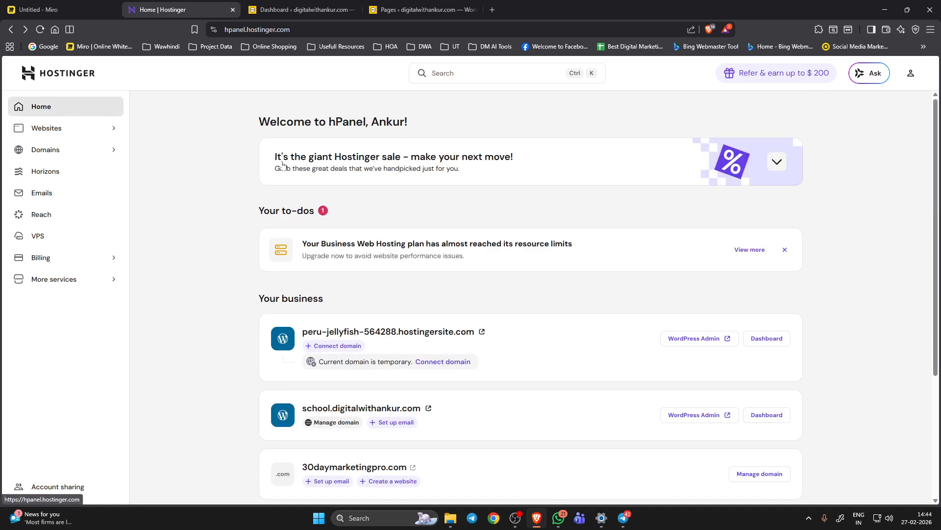
scroll(611, 351, "down", 4)
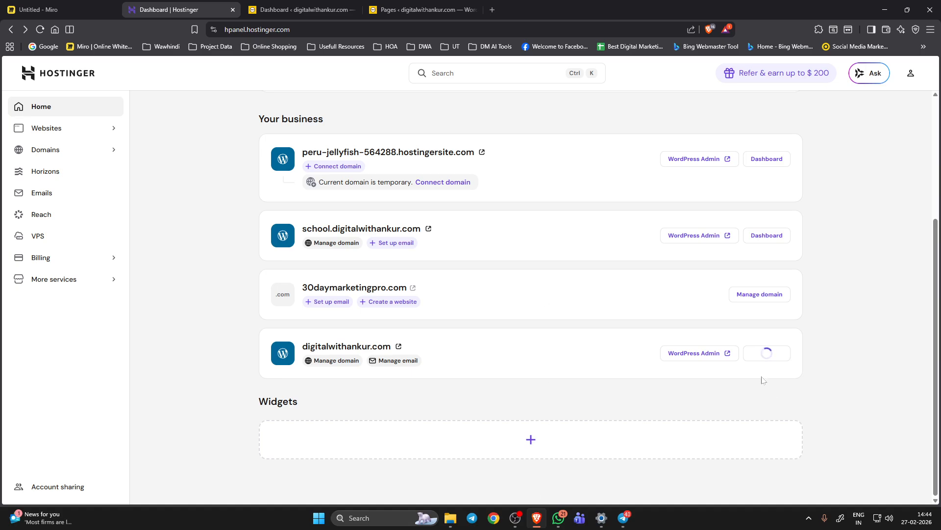
Step: Log back in with the saved credentials and open the digitalwithankur.com dashboard's website list
left_click(759, 295)
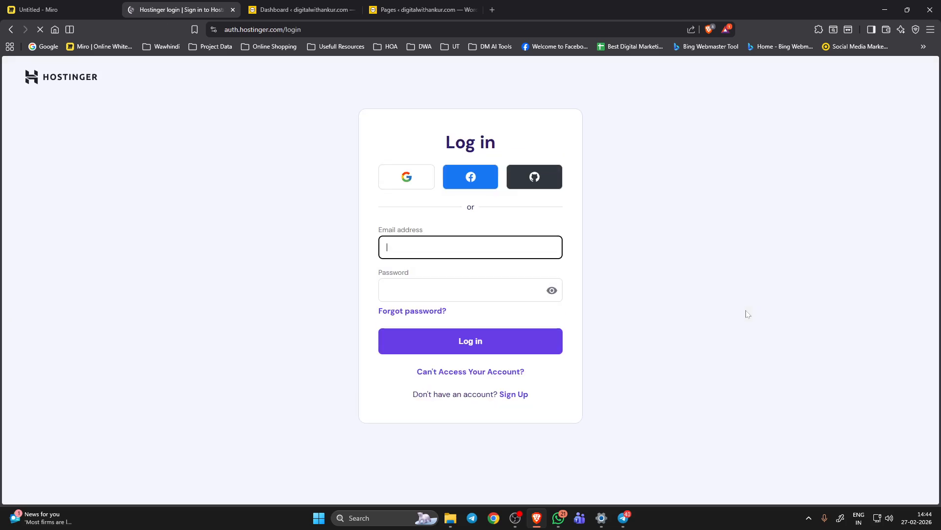
left_click(628, 69)
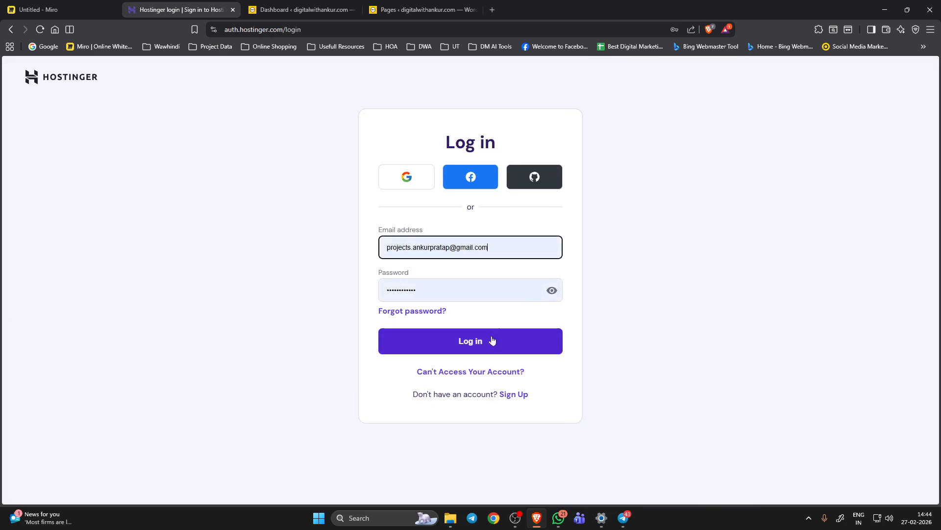
left_click(491, 341)
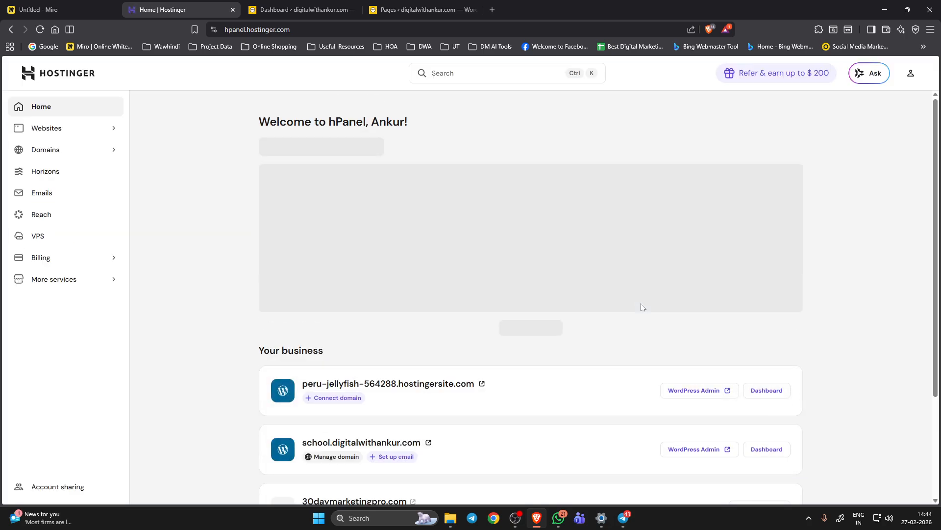
scroll(531, 366, "down", 3)
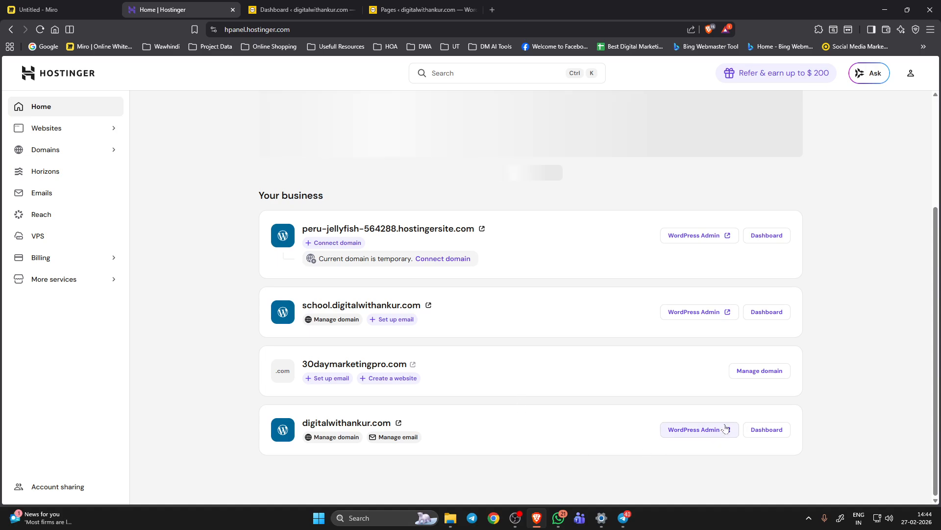
left_click(766, 442)
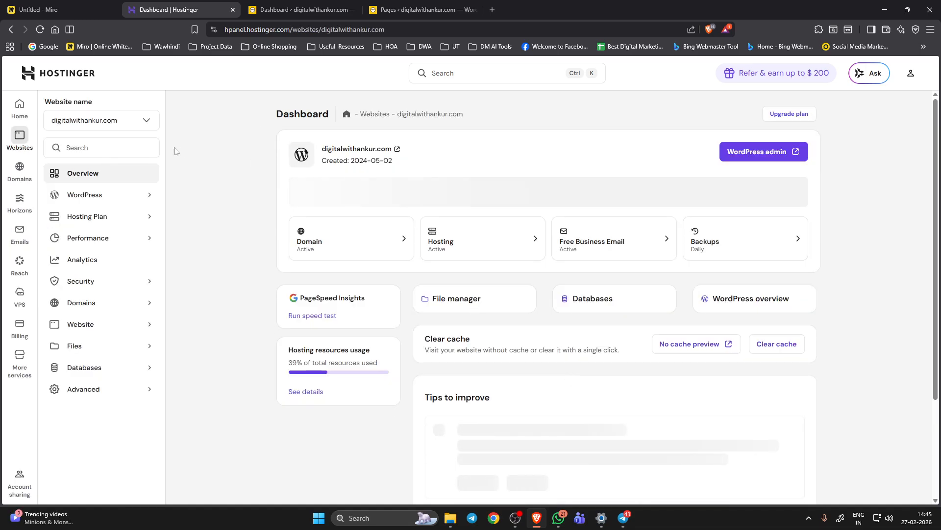
left_click(148, 122)
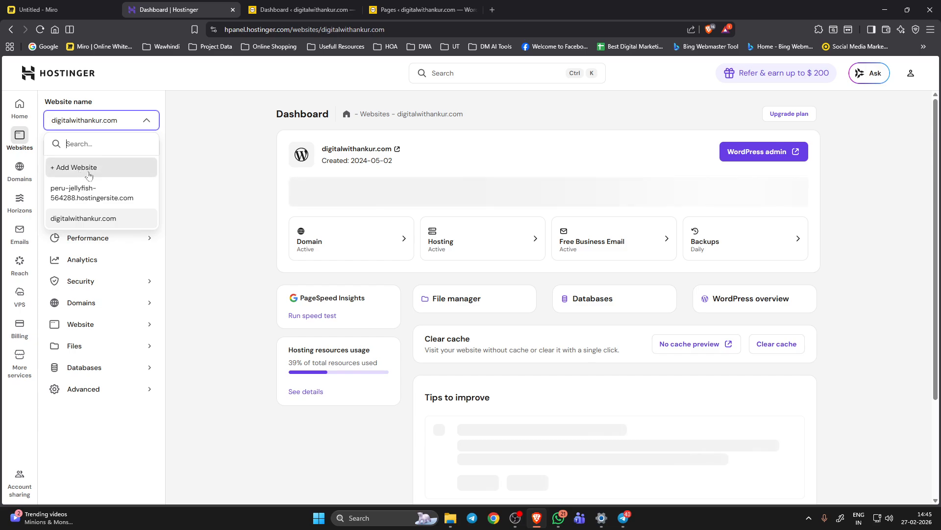
Step: Start a new website via + Add Website, choosing Create a website on WordPress
left_click(87, 169)
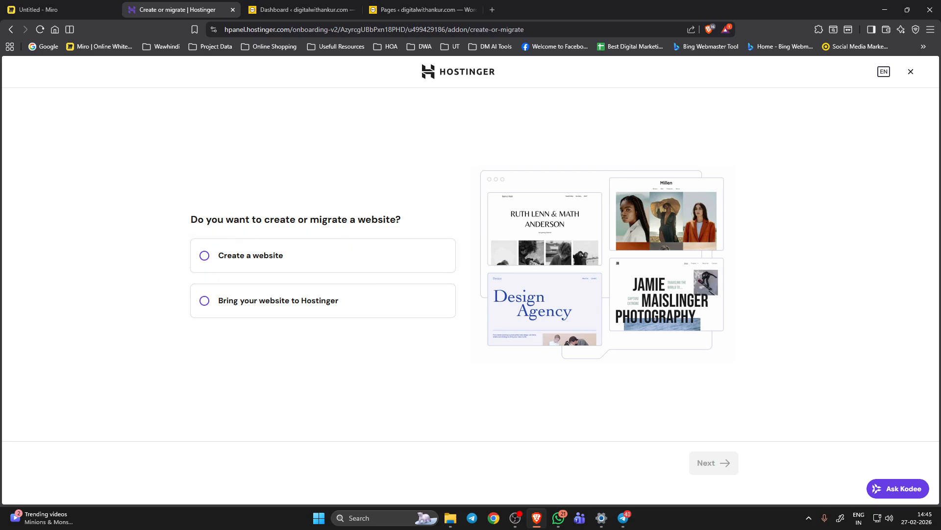
left_click(225, 260)
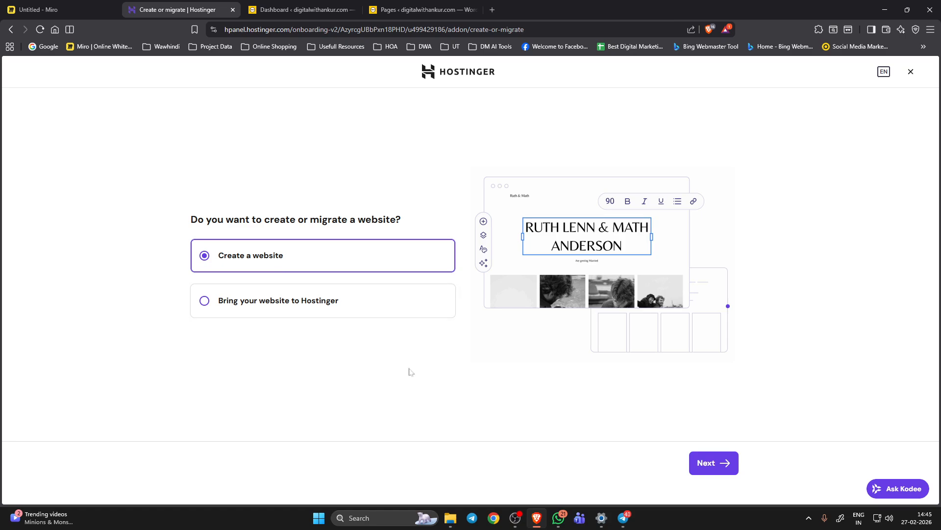
left_click(709, 466)
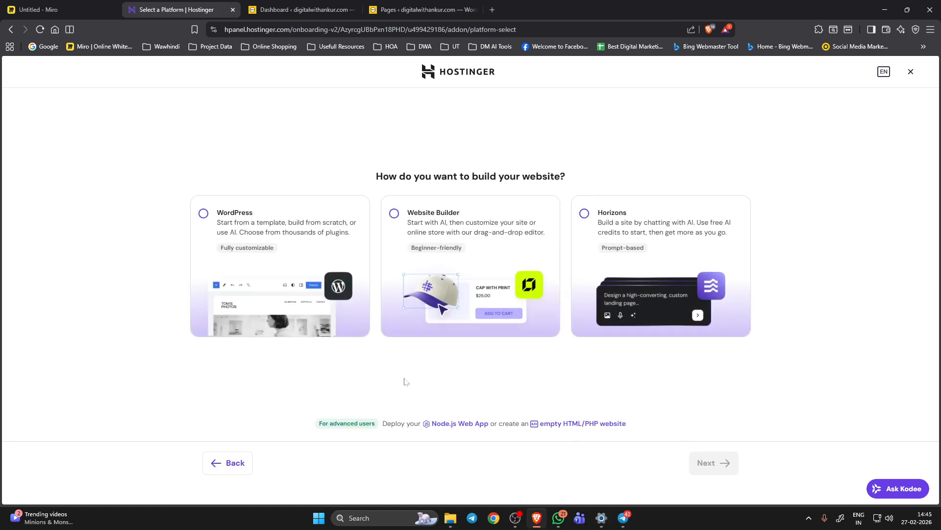
left_click(205, 215)
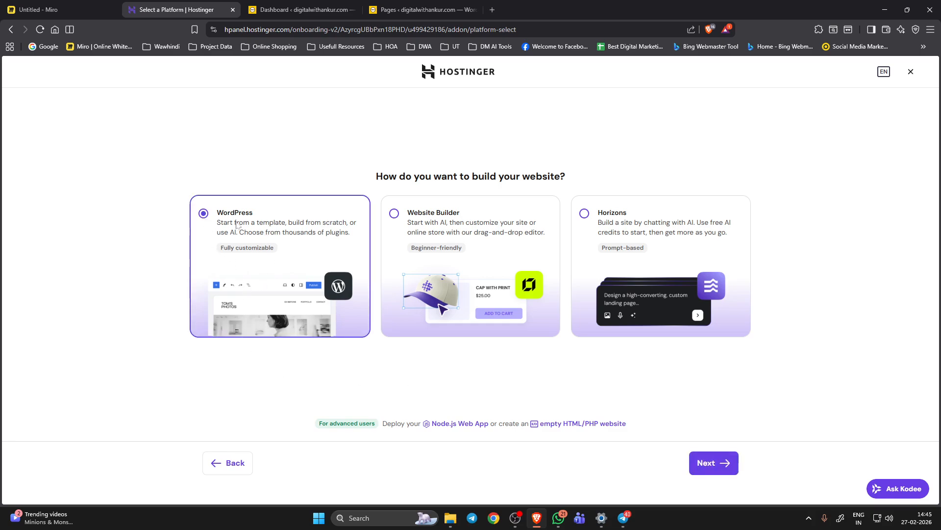
left_click(709, 462)
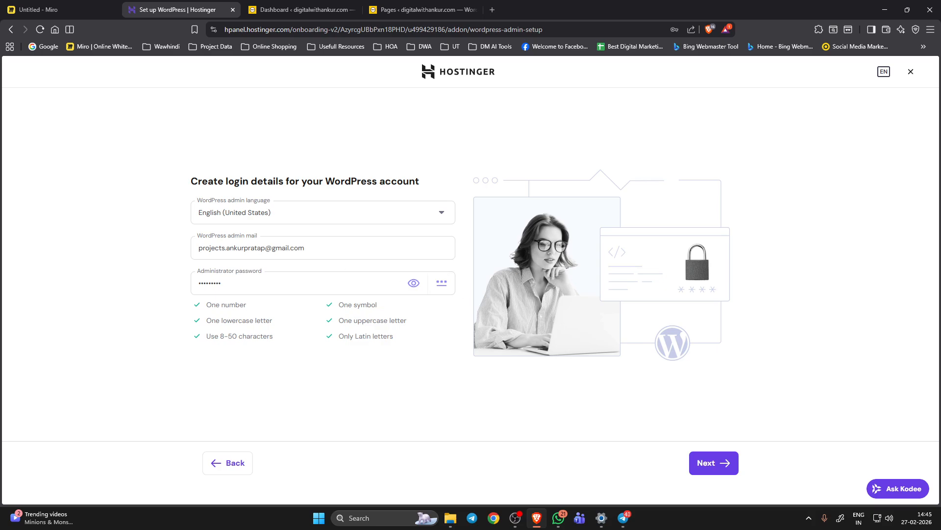
Step: Replace the WordPress administrator password and choose to create a blank site
left_click_drag(319, 248, 189, 247)
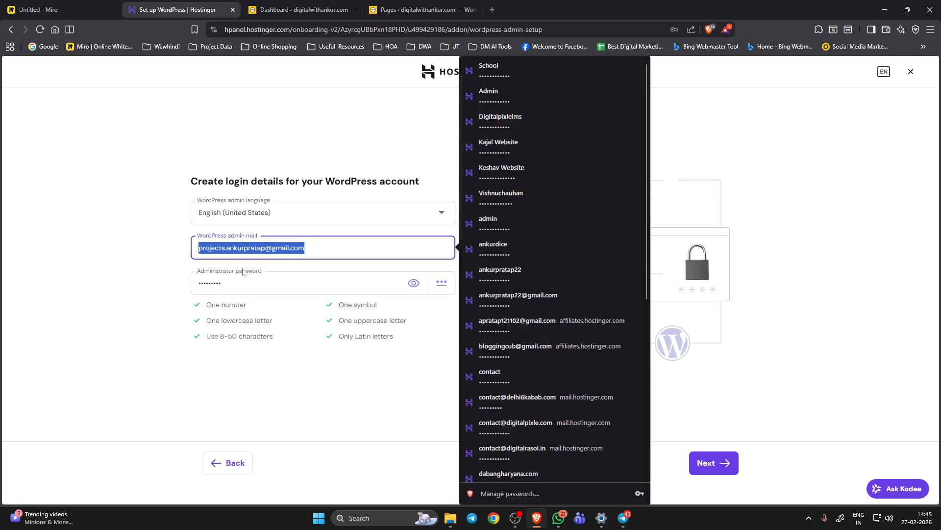
left_click_drag(243, 275, 188, 284)
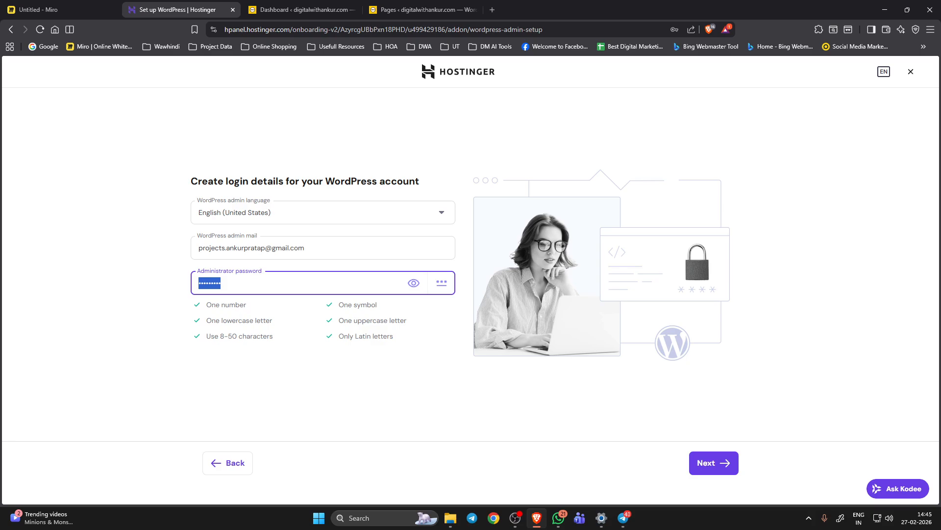
left_click(701, 462)
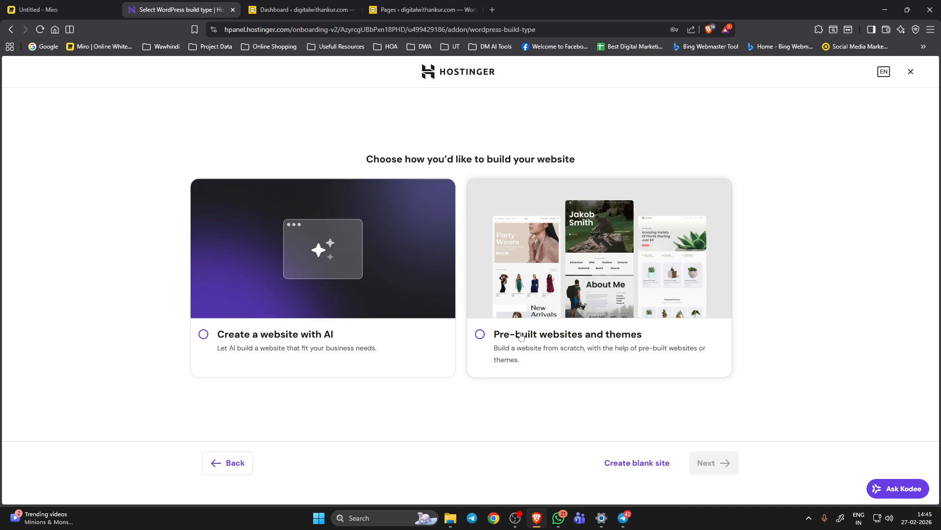
left_click(621, 463)
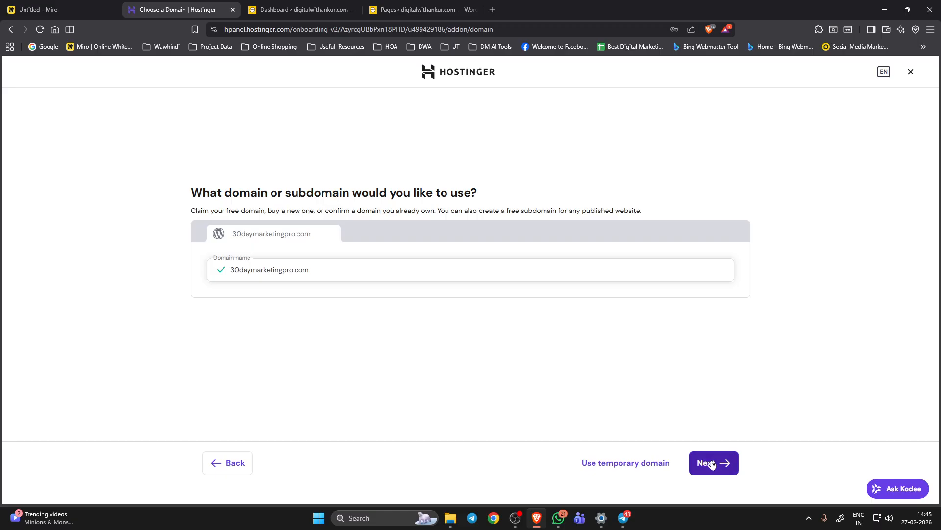
Step: Confirm the 30daymarketingpro.com domain and let the blank site build through to WordPress admin
left_click(710, 463)
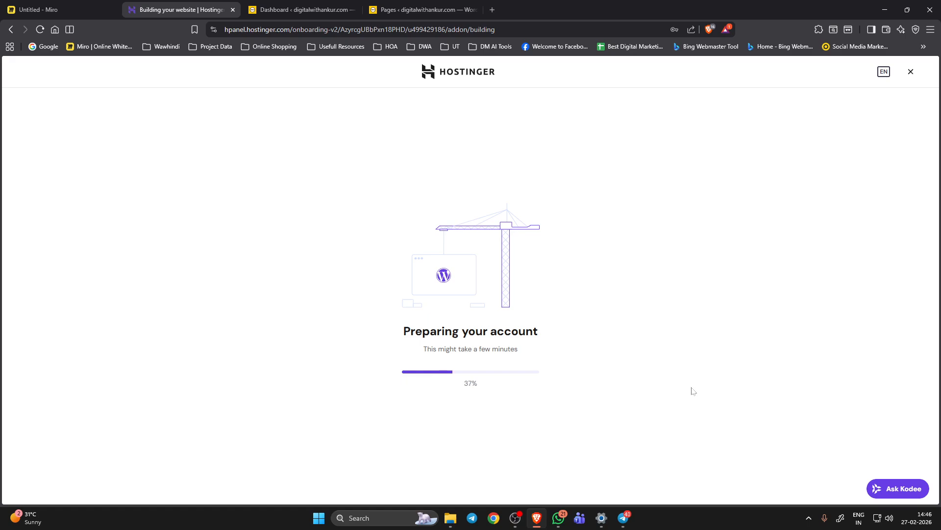
left_click(516, 518)
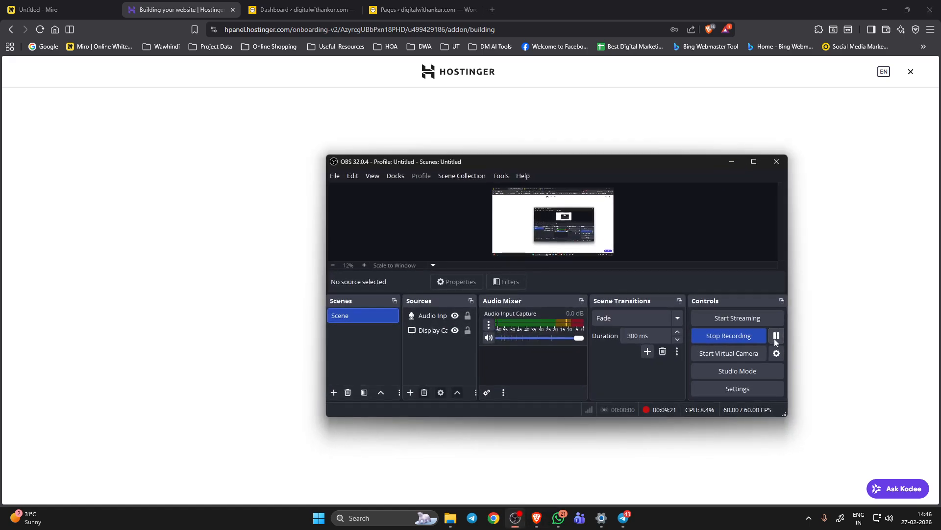
left_click(775, 338)
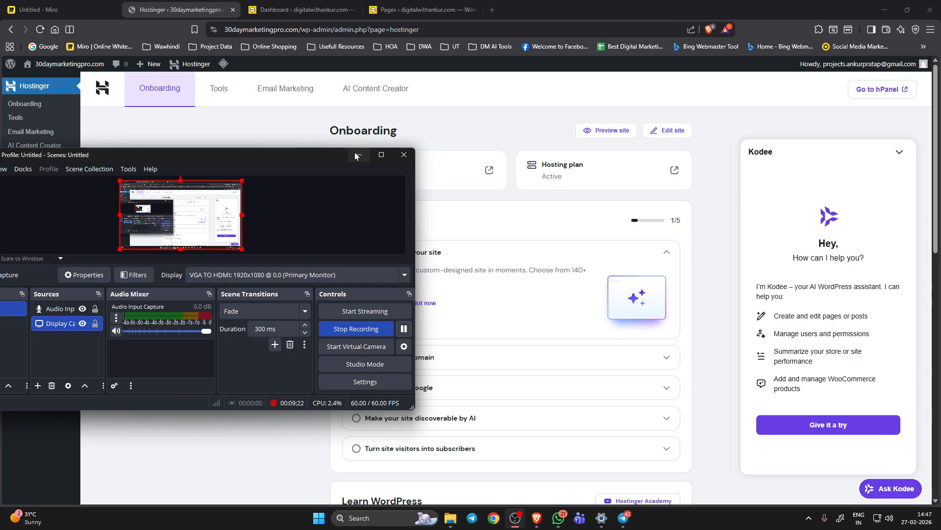
left_click(357, 154)
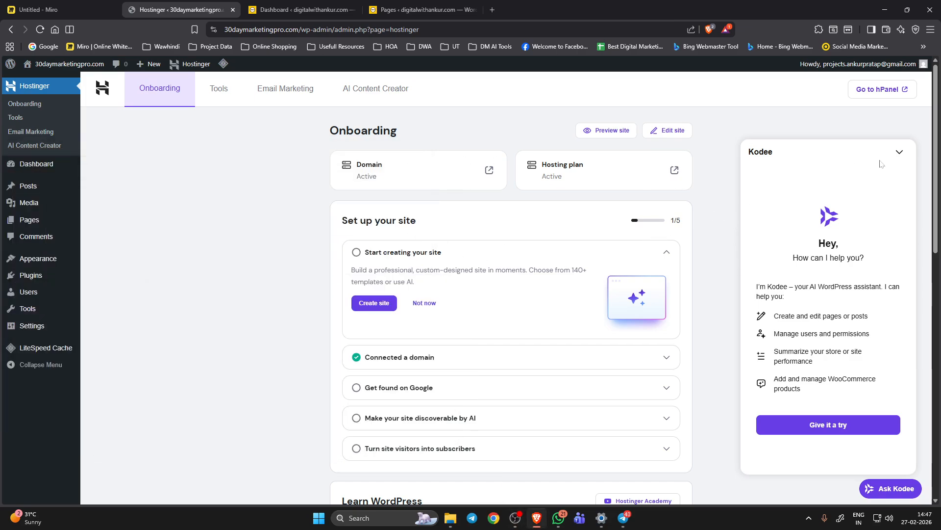
Step: Close the Kodee assistant panel and leftover digitalwithankur.com tabs, then start a new tab
left_click(900, 151)
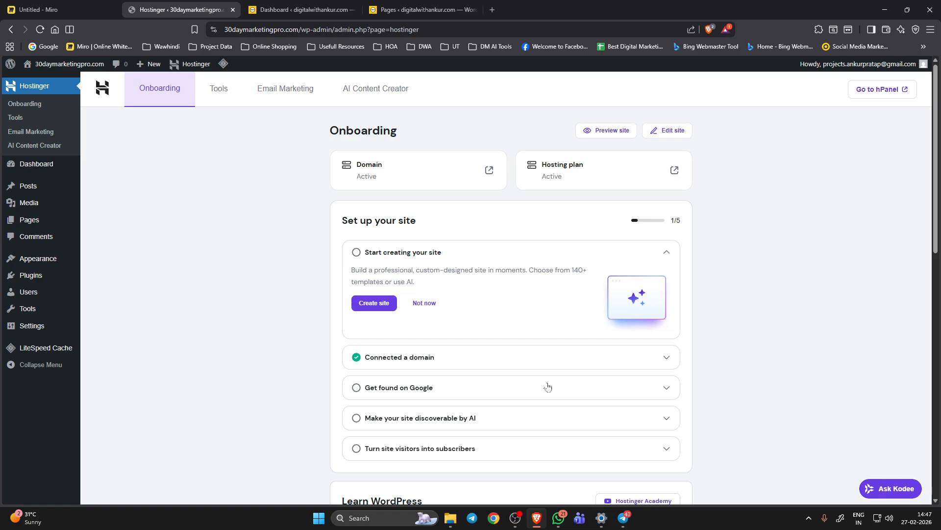
left_click(474, 10)
left_click(354, 9)
left_click(252, 10)
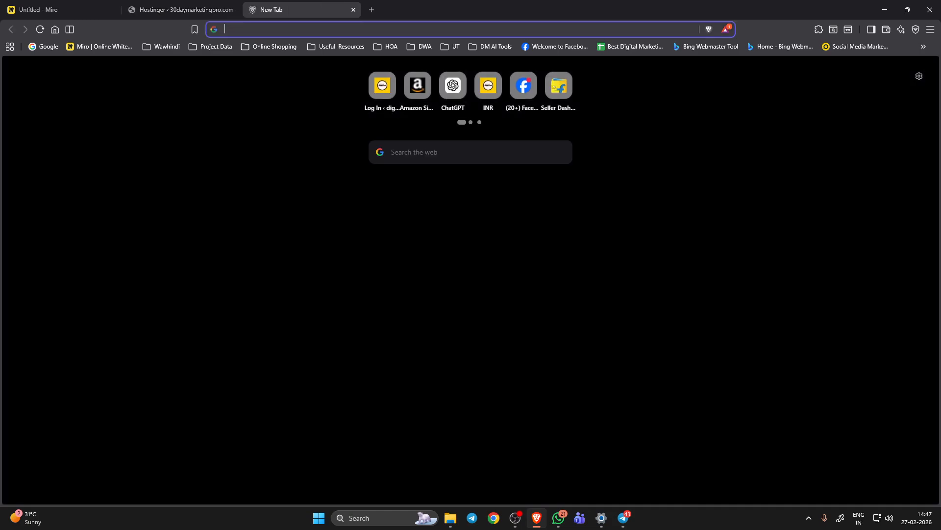
Step: Search 'google tag manager' and open Google Tag Manager from the official product page
left_click(469, 142)
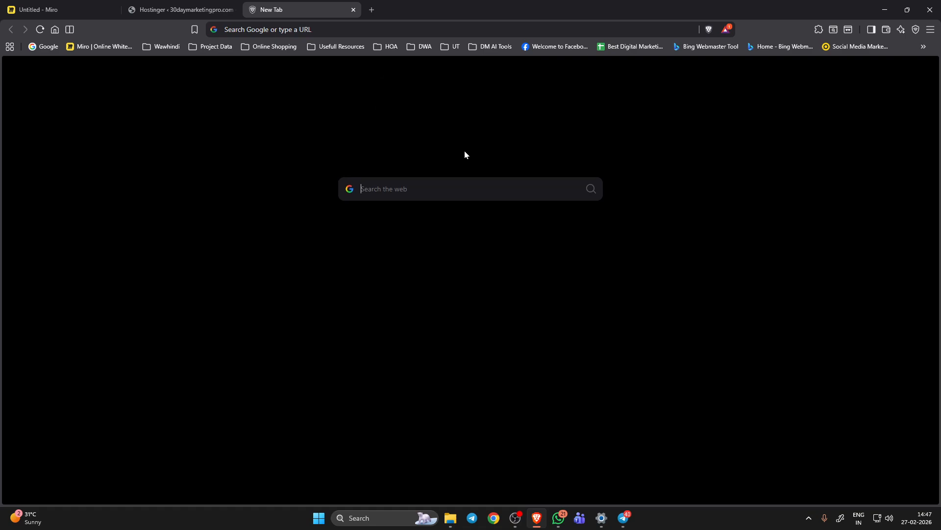
type("google tag manager")
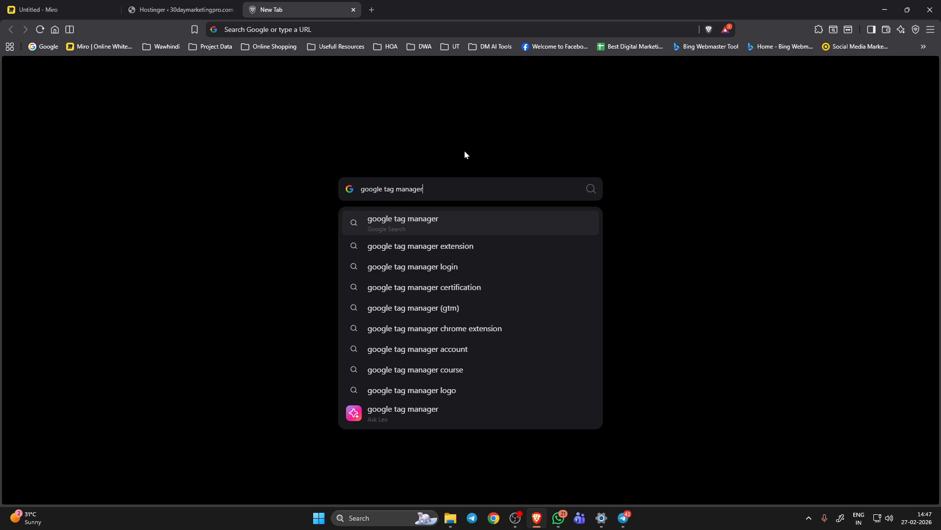
key("Return")
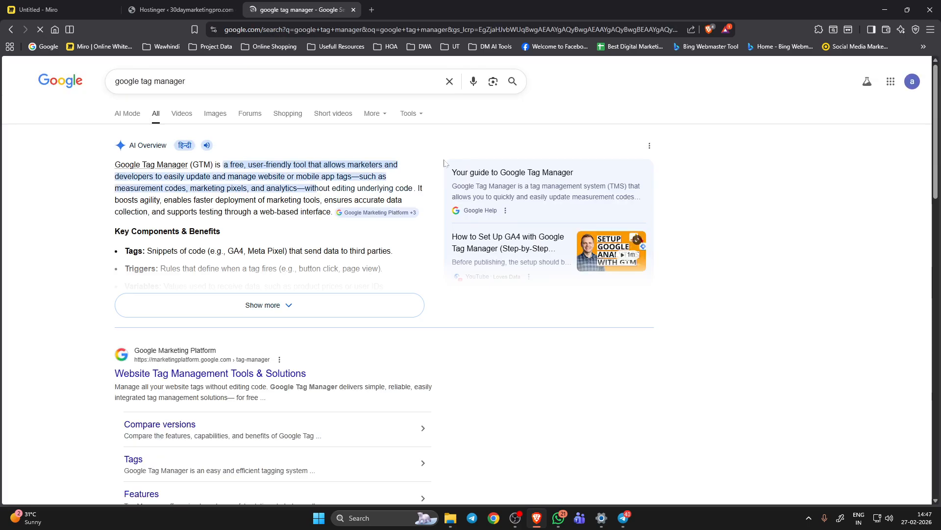
scroll(161, 282, "down", 2)
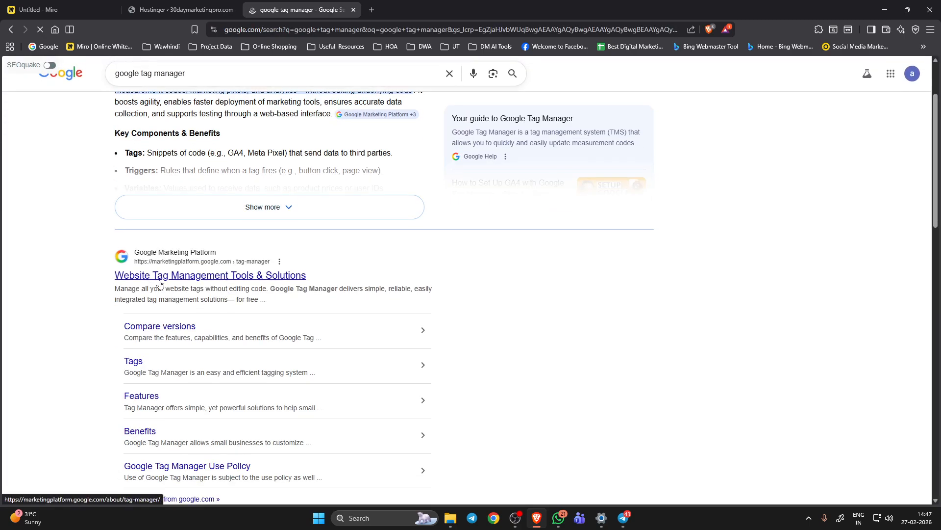
left_click(204, 283)
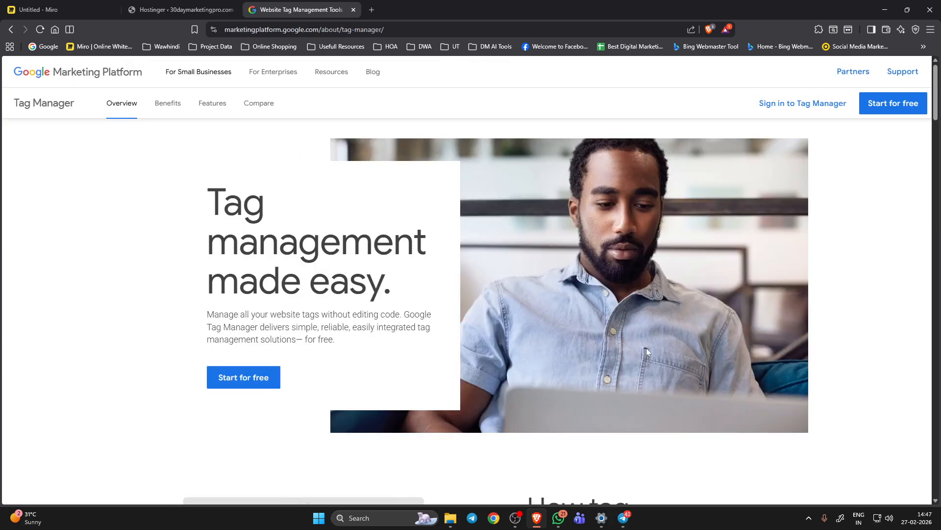
left_click(244, 377)
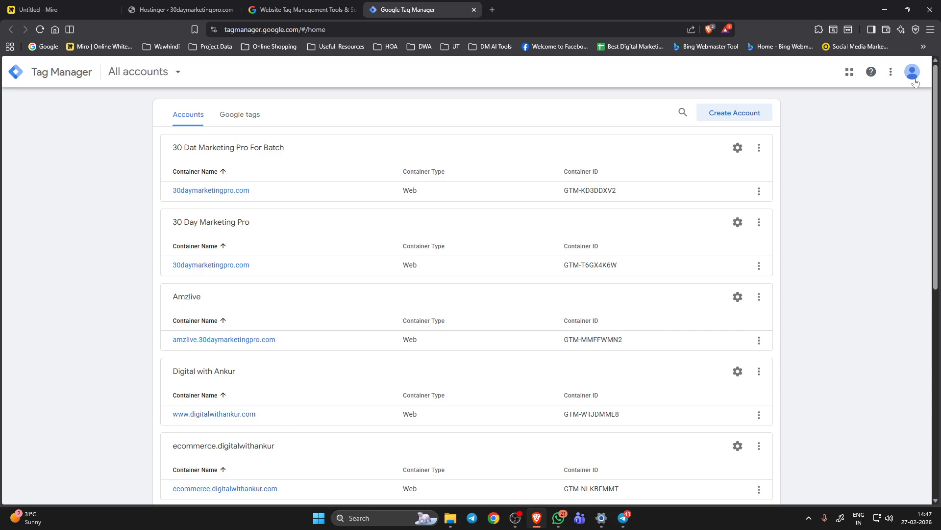
Step: Under the other Google account, create account 'YT GTM Account' in India with data sharing enabled
left_click(913, 72)
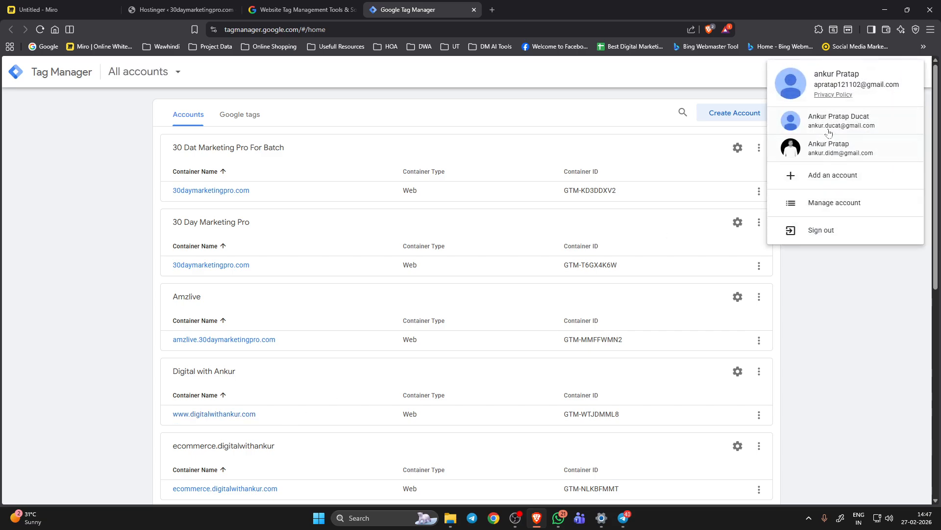
left_click(829, 147)
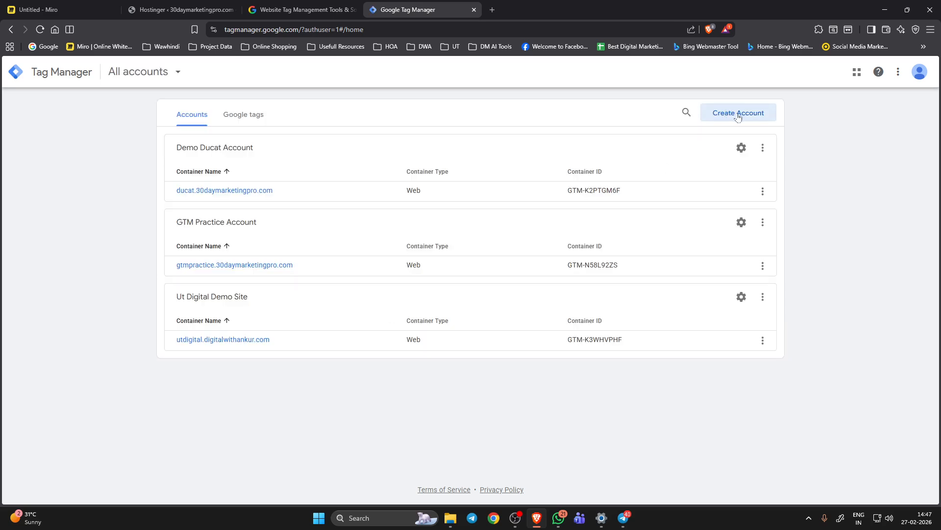
left_click(738, 114)
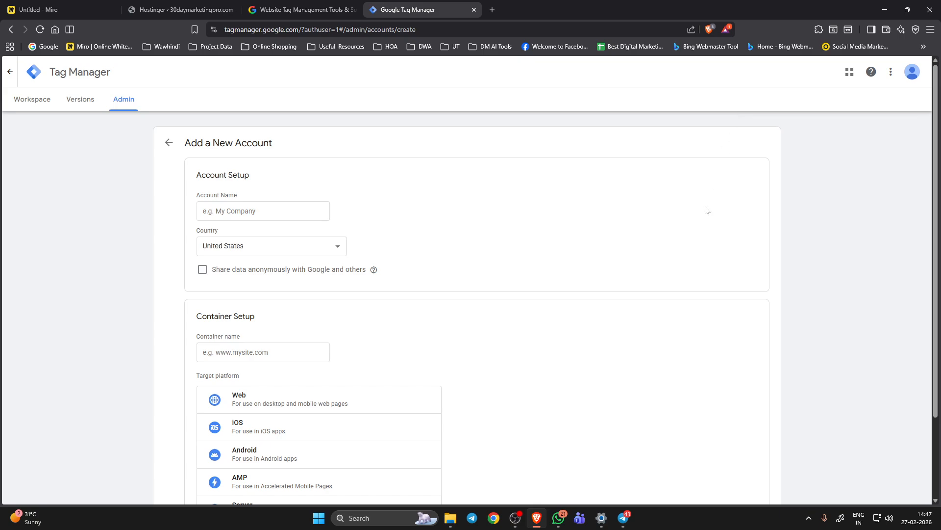
left_click(263, 211)
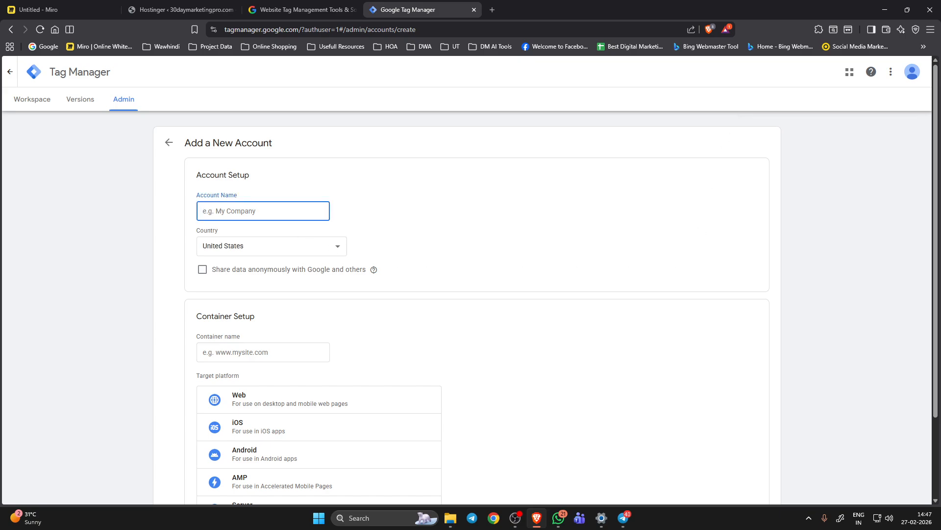
type("YT GTM Account")
left_click(238, 251)
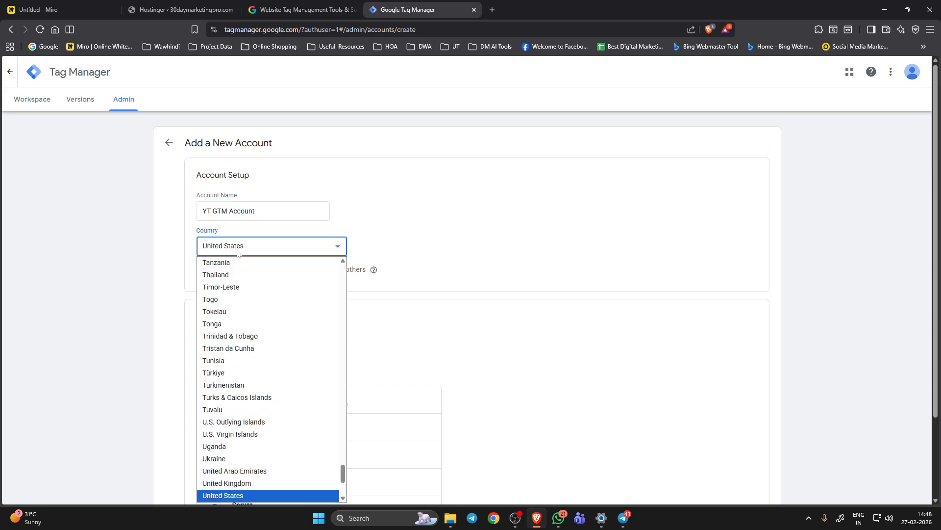
type("in")
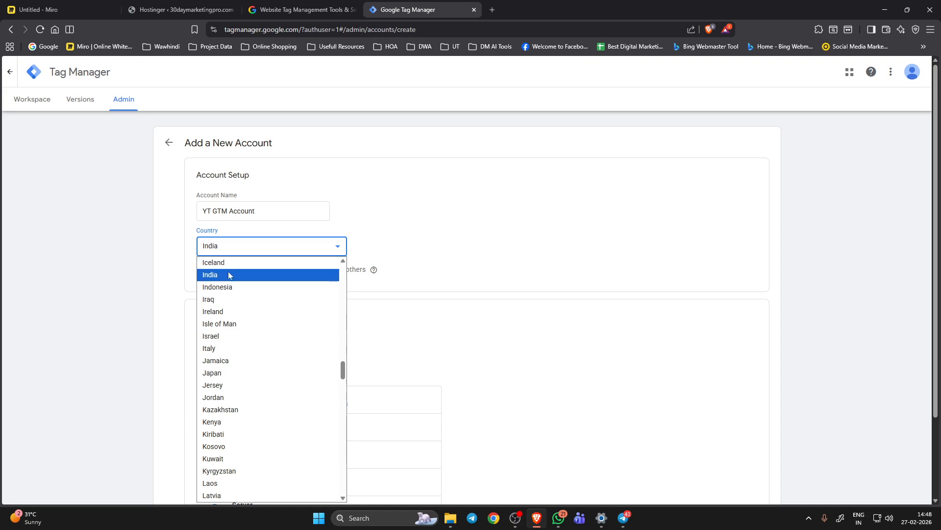
left_click(228, 274)
left_click(201, 270)
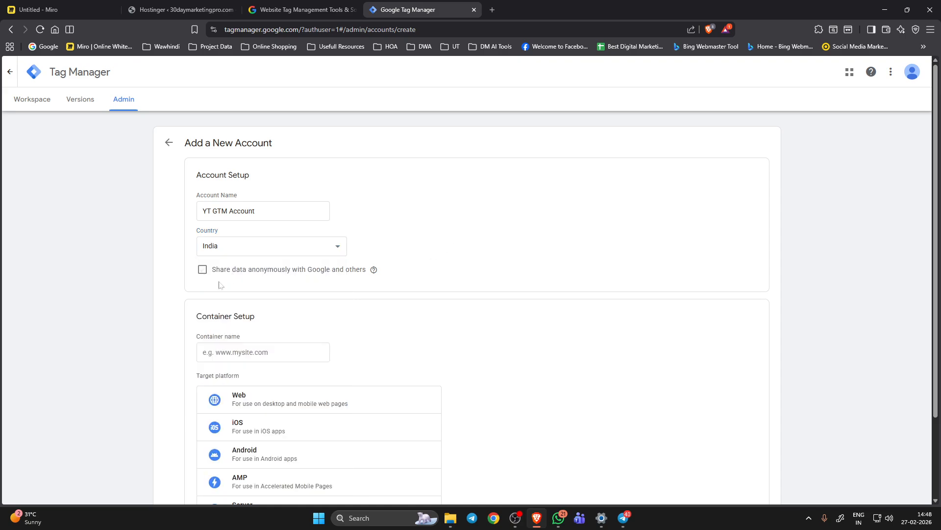
scroll(345, 282, "down", 1)
scroll(344, 283, "down", 2)
Step: Name the container 30daymarketingpro.com from the copied site address, target Web, and submit
left_click(292, 259)
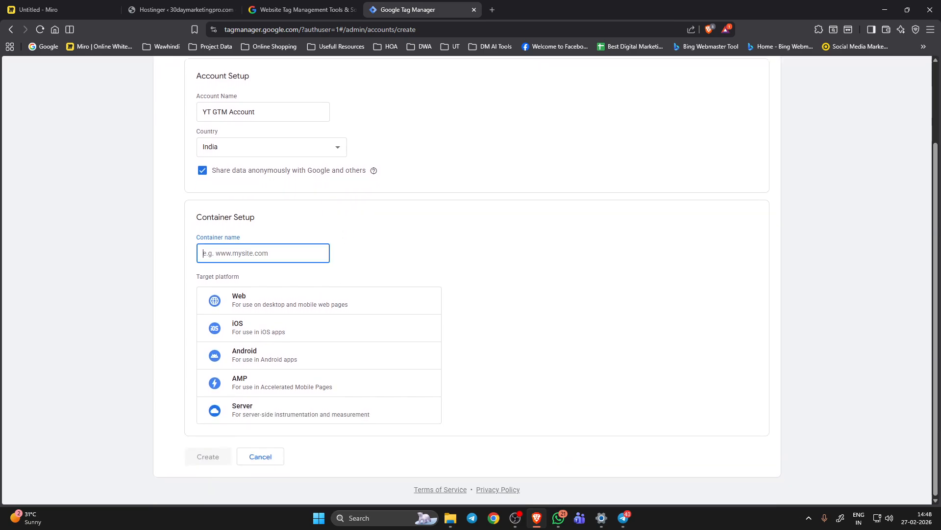
left_click(193, 10)
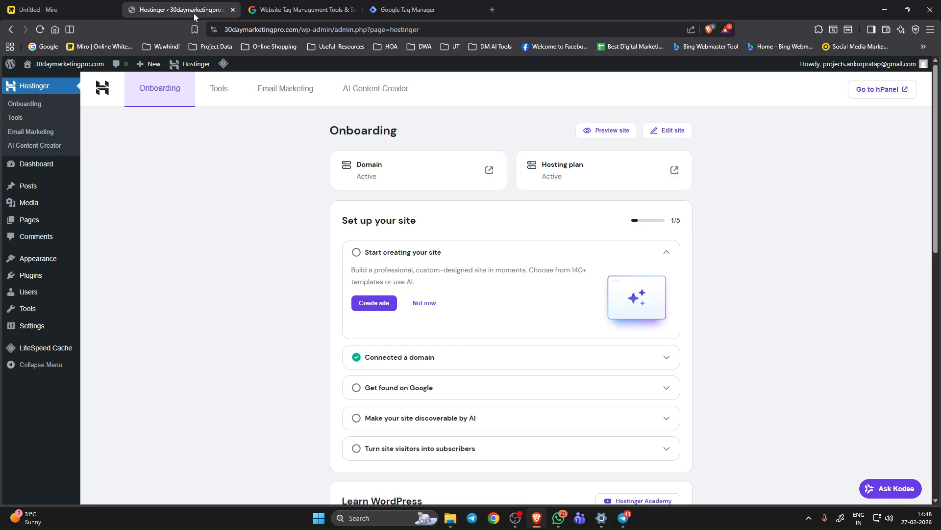
left_click_drag(300, 30, 205, 31)
key("ctrl+c")
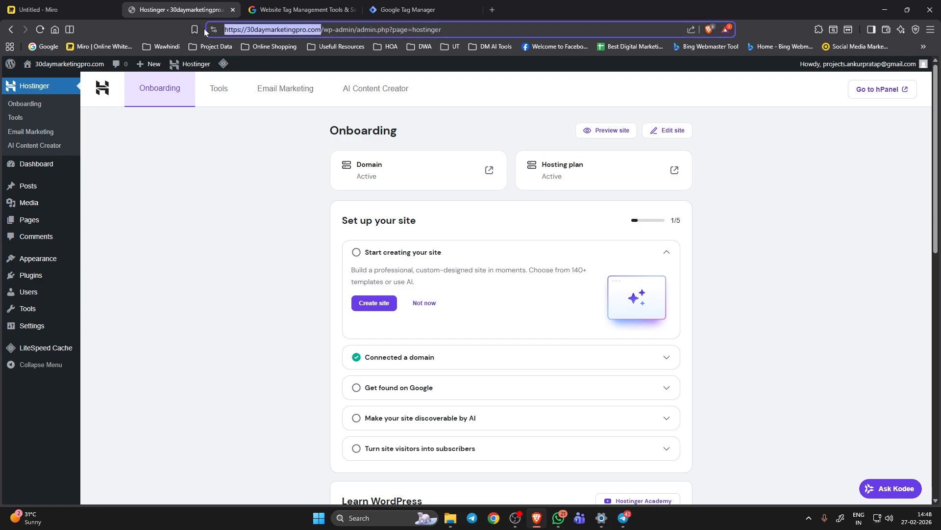
left_click(384, 10)
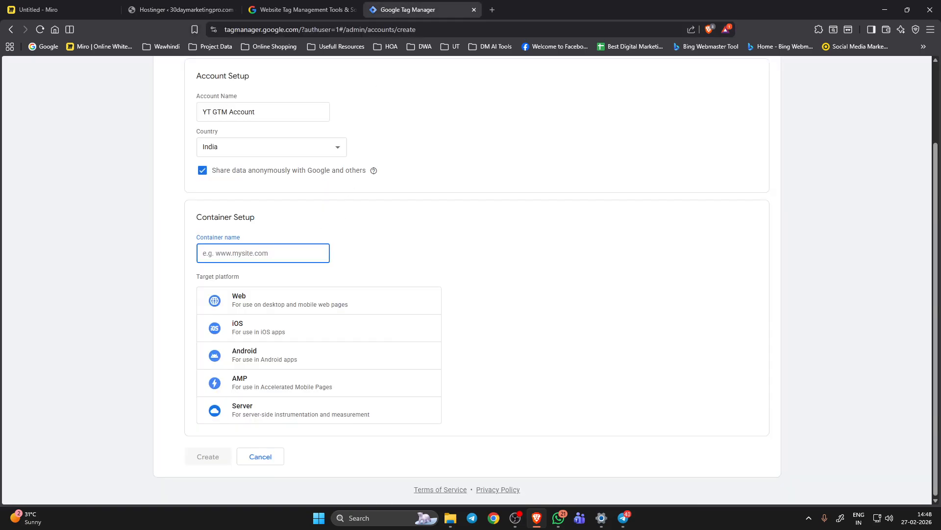
key("ctrl+v")
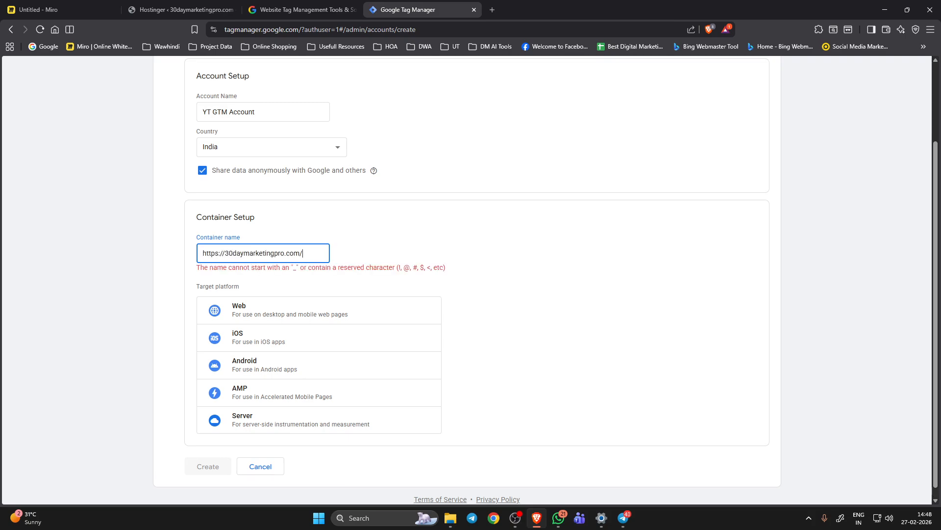
left_click_drag(225, 253, 191, 256)
key("BackSpace")
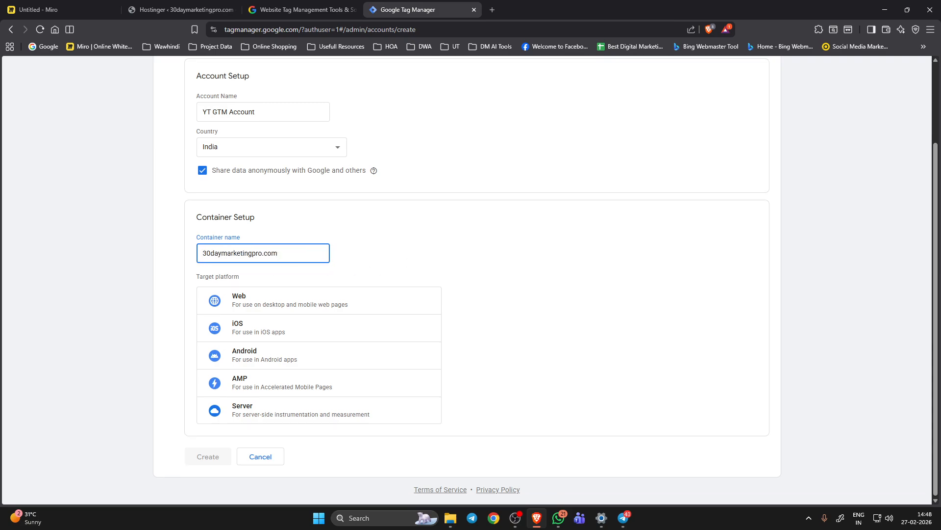
left_click(277, 307)
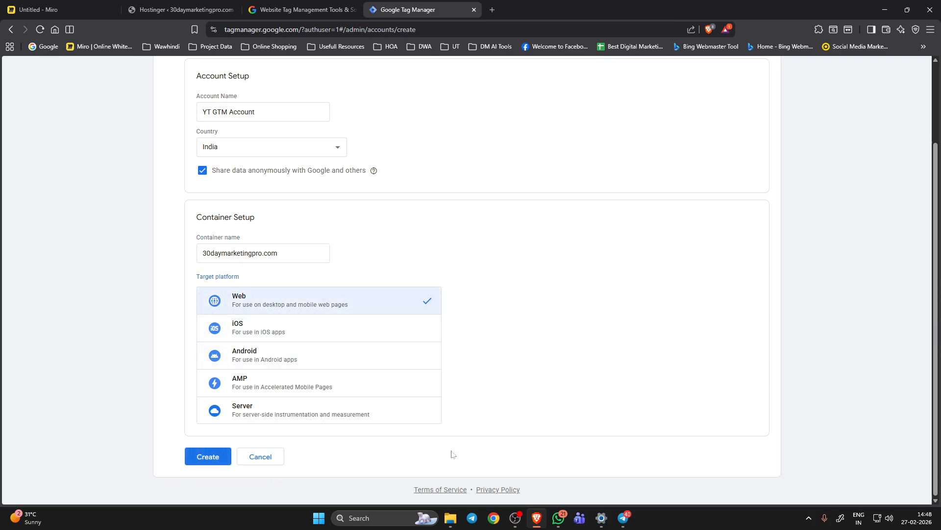
left_click(200, 456)
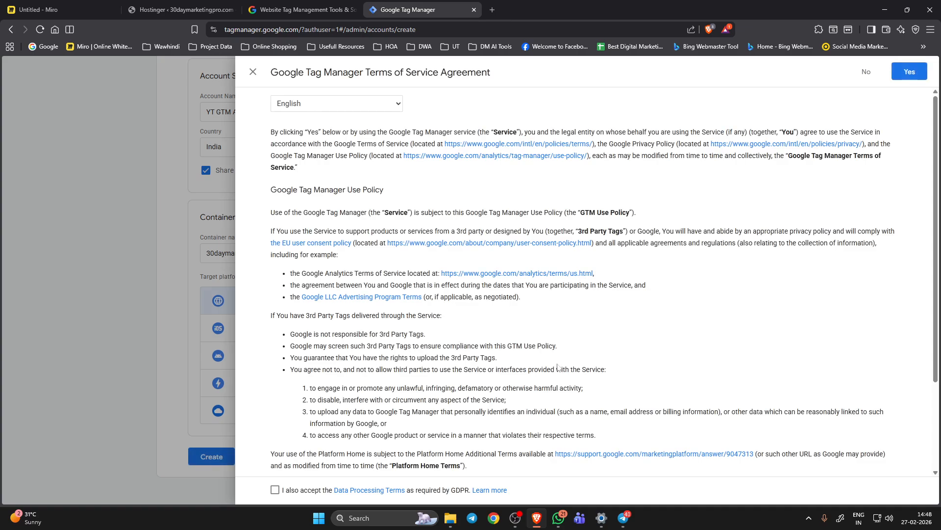
Step: Accept the GDPR and Tag Manager terms, then copy container GTM-KJNS4MWG's head snippet
left_click(275, 490)
left_click(910, 74)
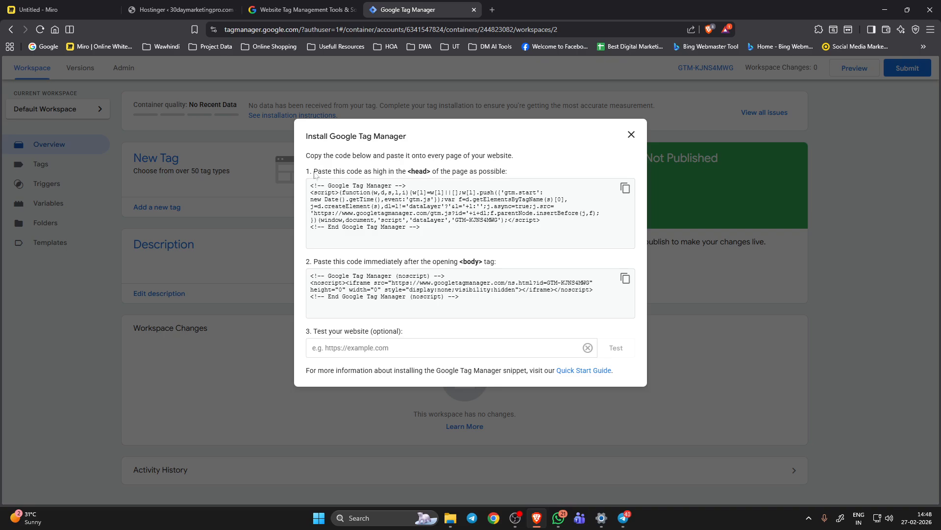
left_click_drag(314, 175, 514, 179)
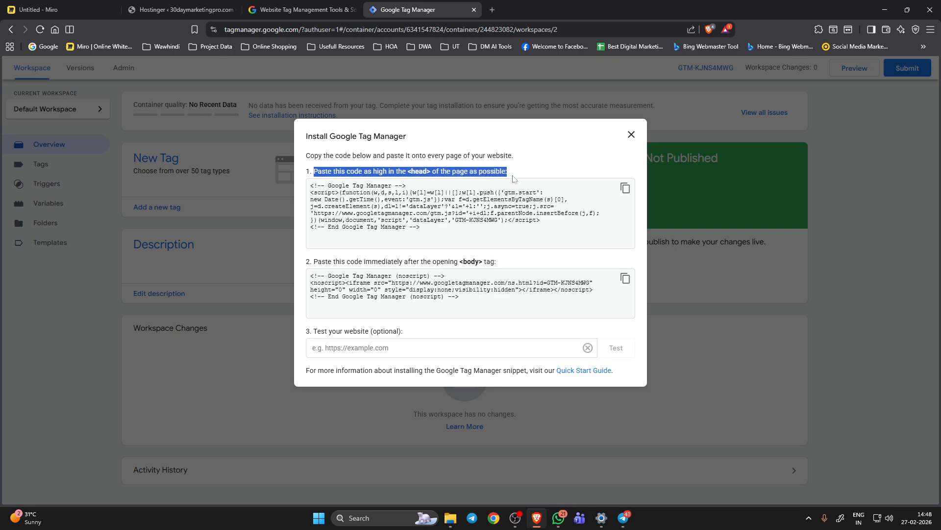
left_click(625, 188)
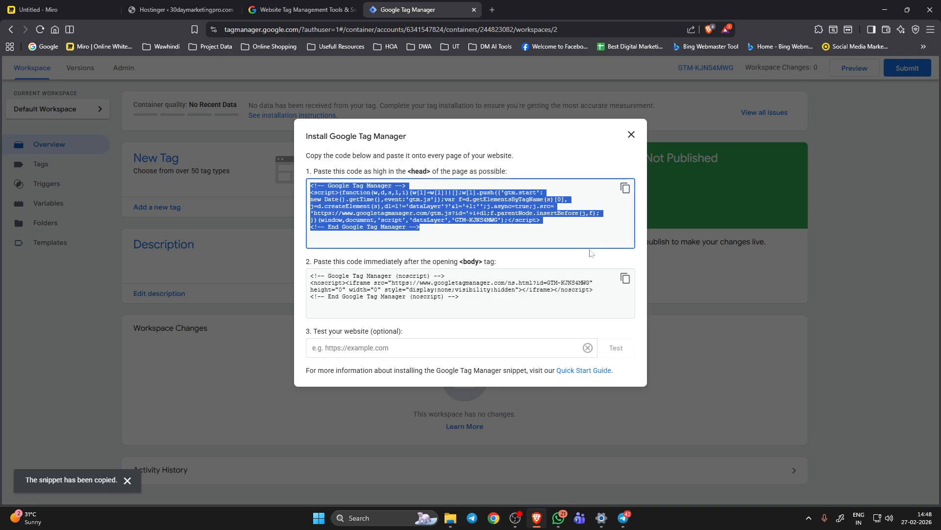
left_click(186, 11)
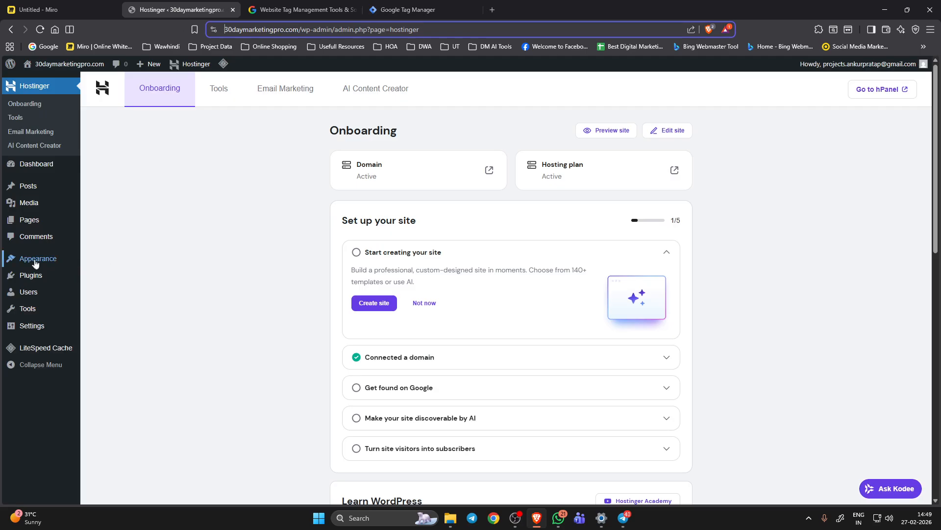
mouse_move(36, 264)
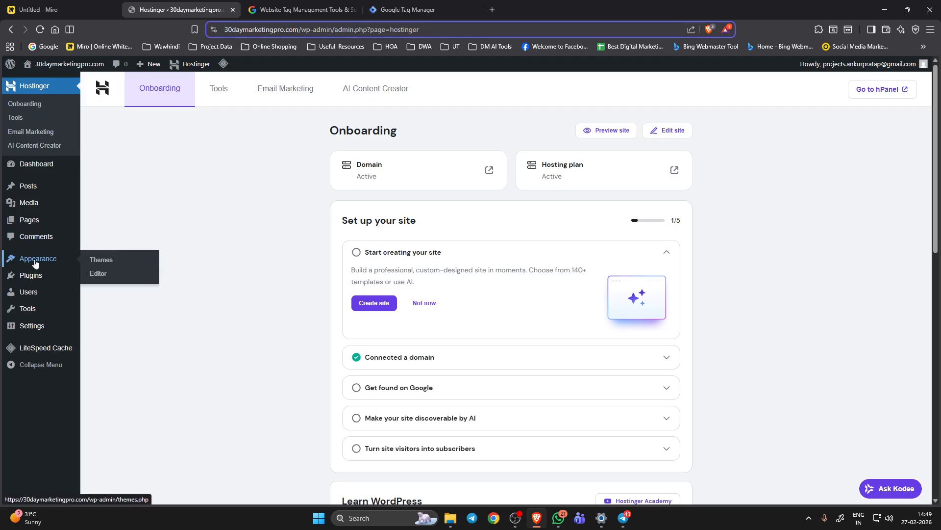
left_click(94, 274)
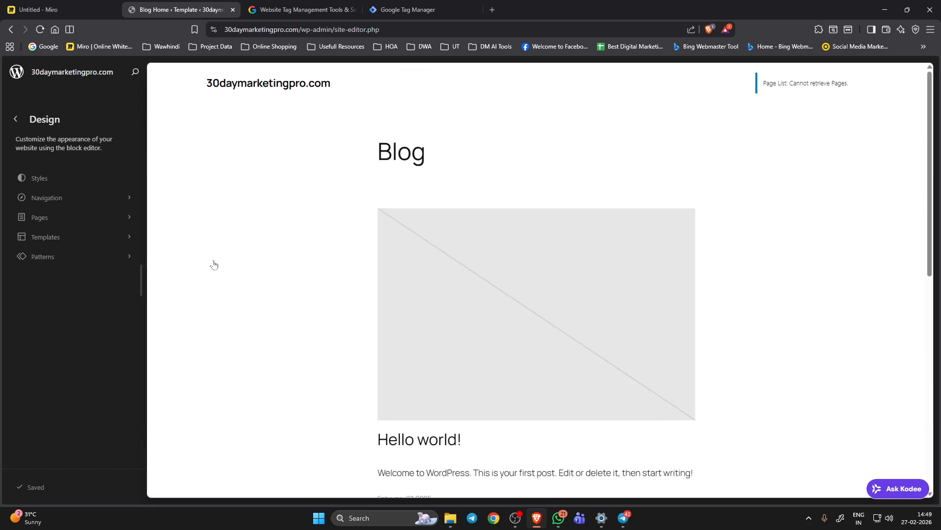
left_click(11, 29)
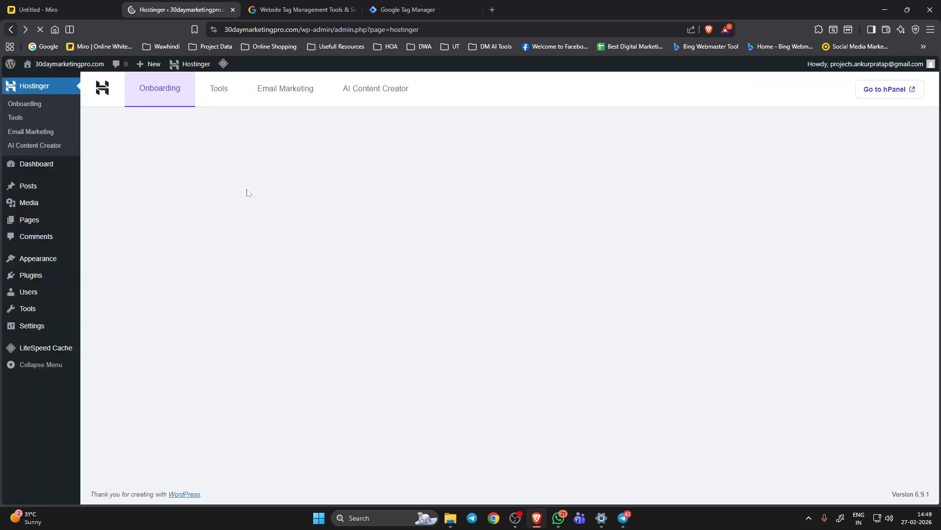
mouse_move(47, 268)
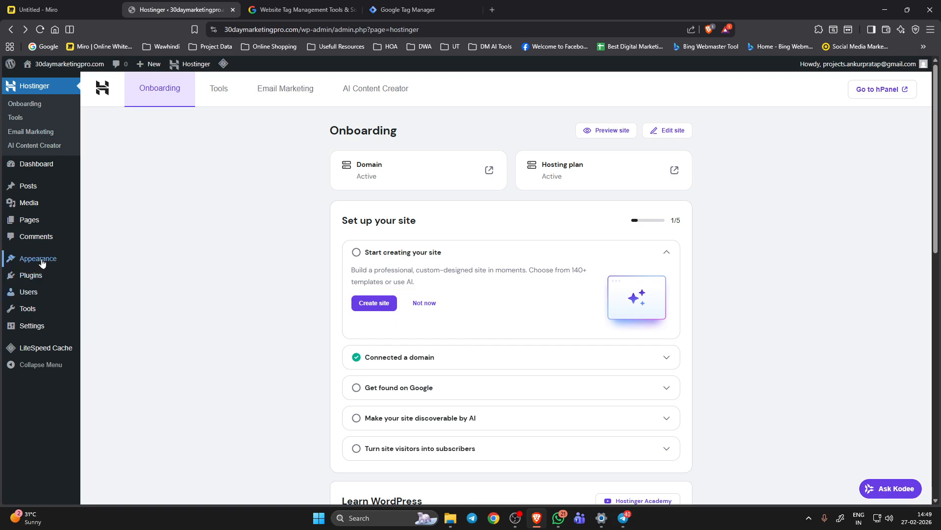
left_click(99, 265)
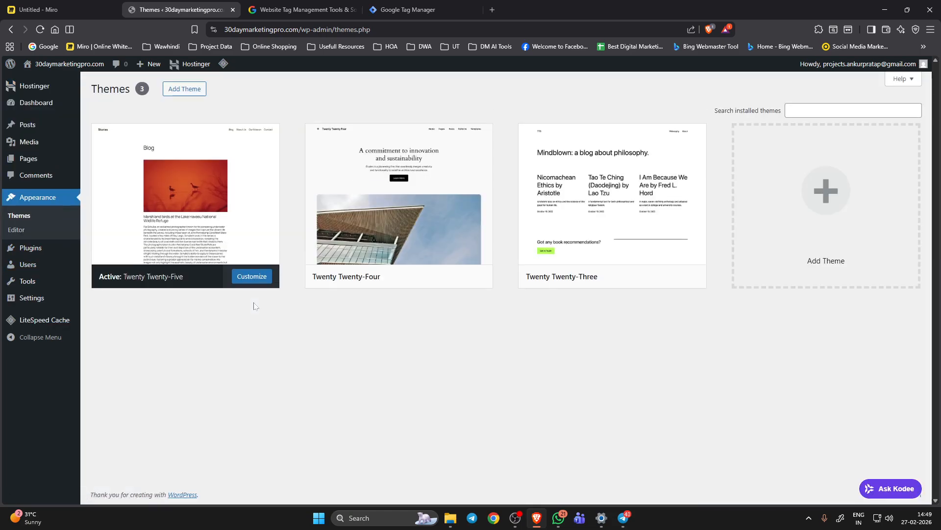
left_click(185, 89)
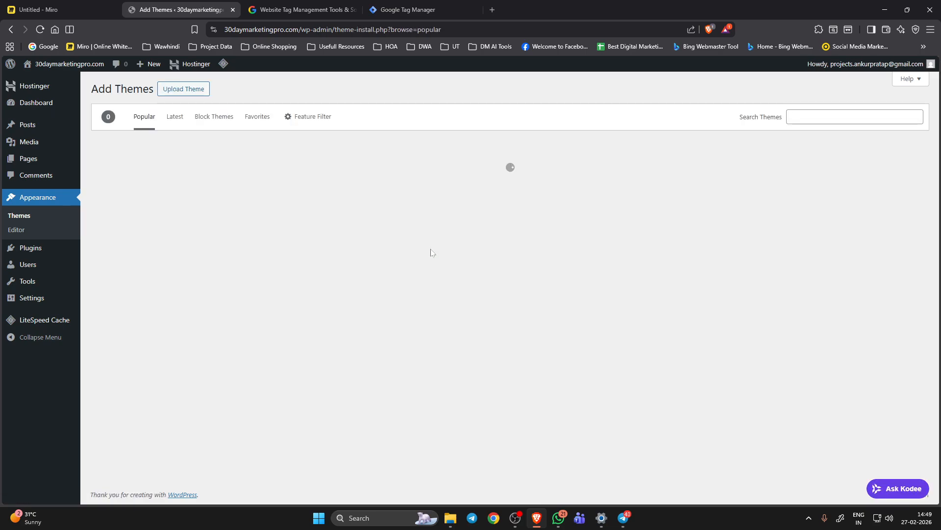
scroll(365, 362, "down", 10)
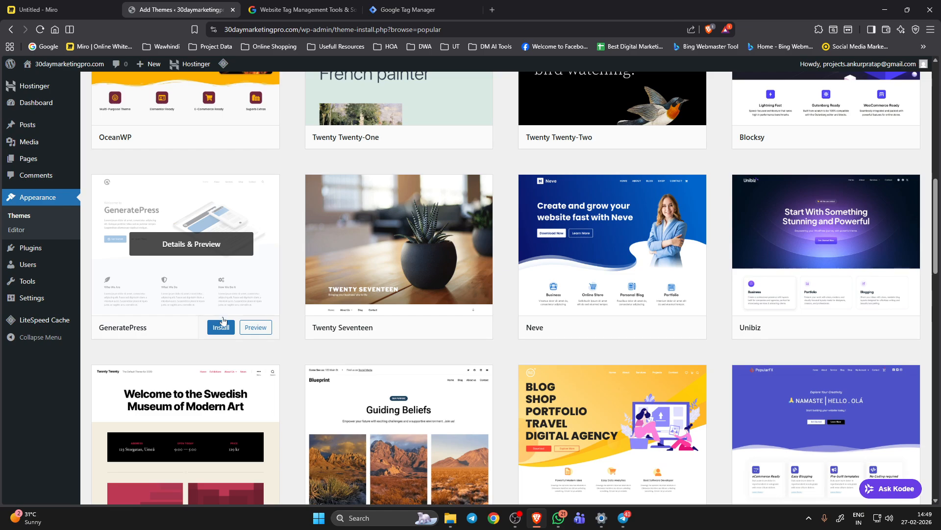
left_click(221, 325)
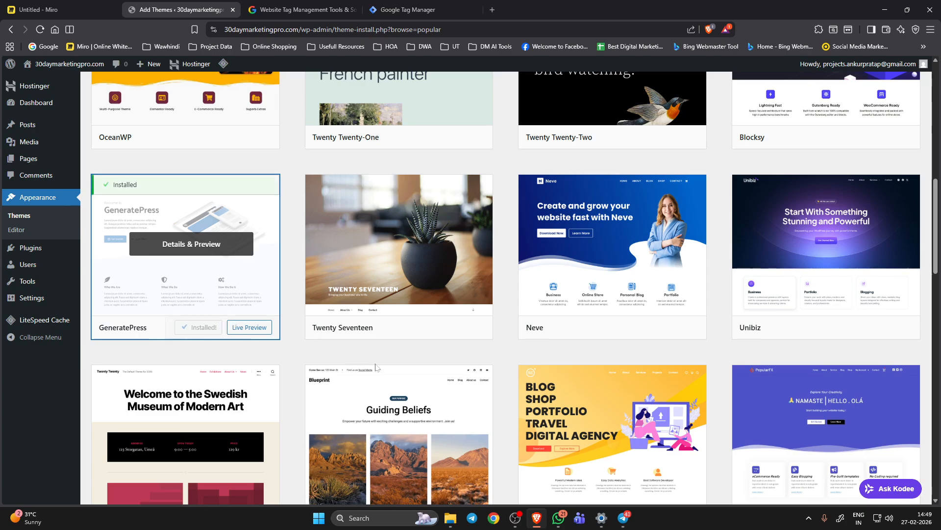
left_click(206, 327)
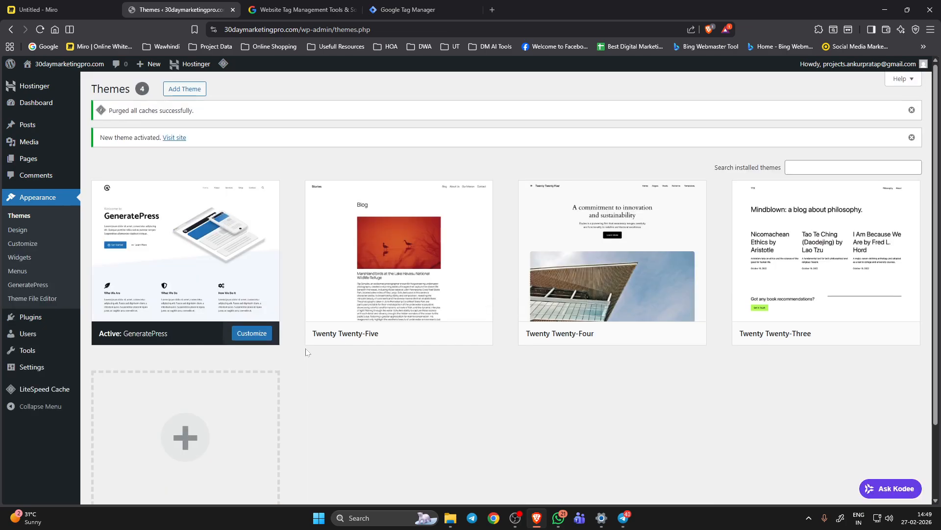
mouse_move(371, 298)
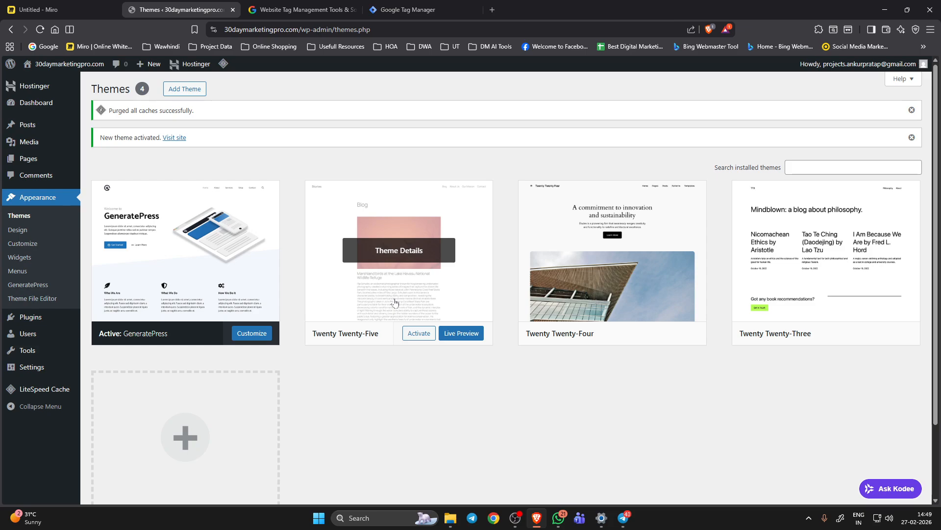
mouse_move(235, 276)
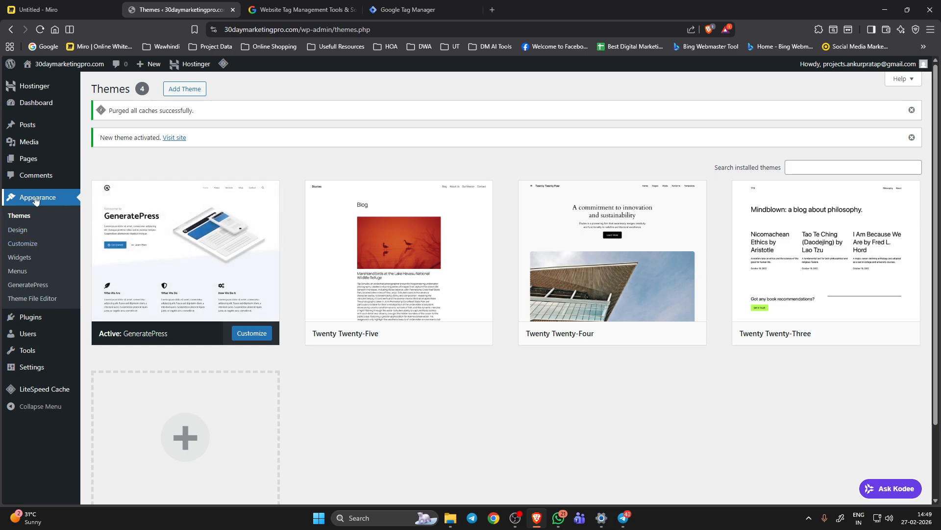
Step: Open GeneratePress's Theme Header (header.php) in the Theme File Editor, accepting the warning
left_click(31, 298)
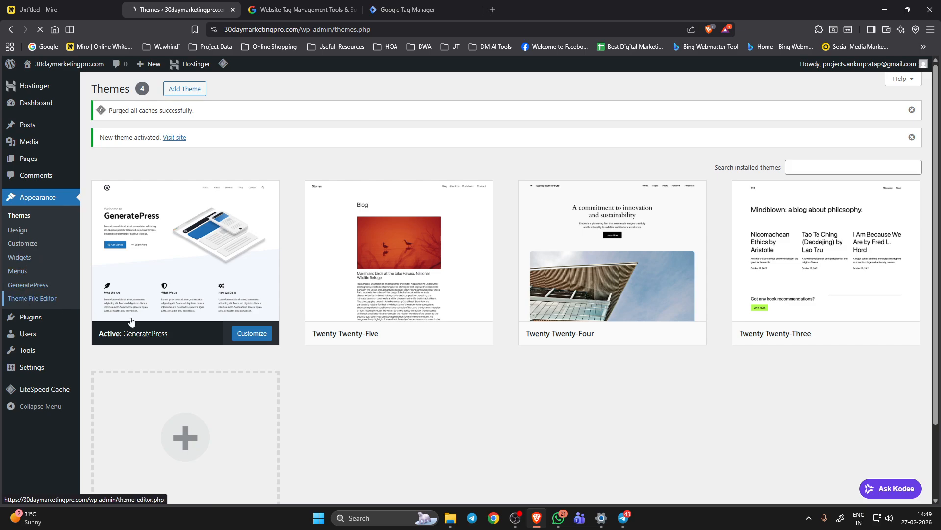
left_click(435, 335)
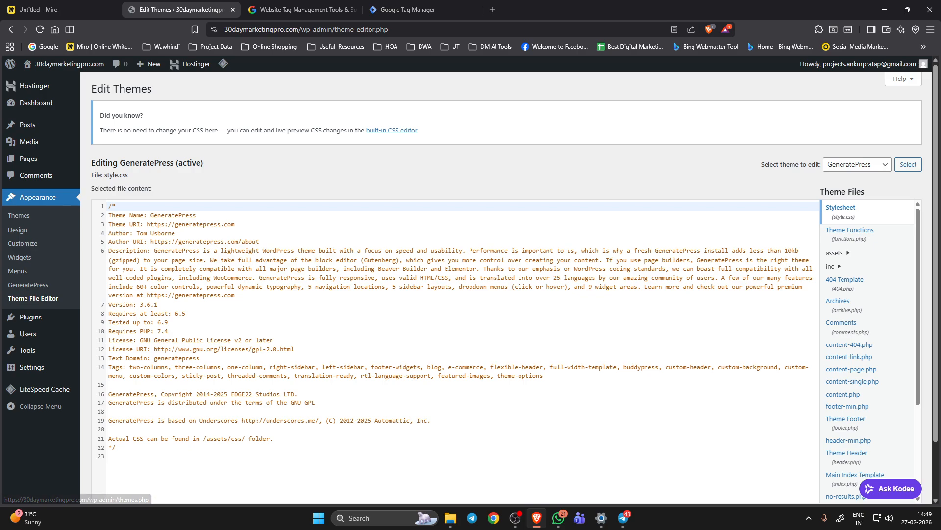
scroll(881, 308, "down", 2)
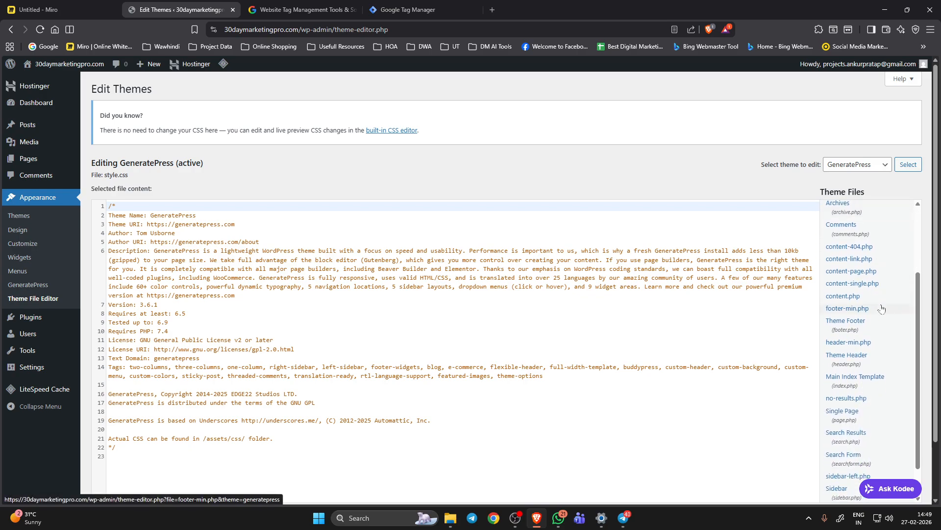
scroll(881, 308, "down", 1)
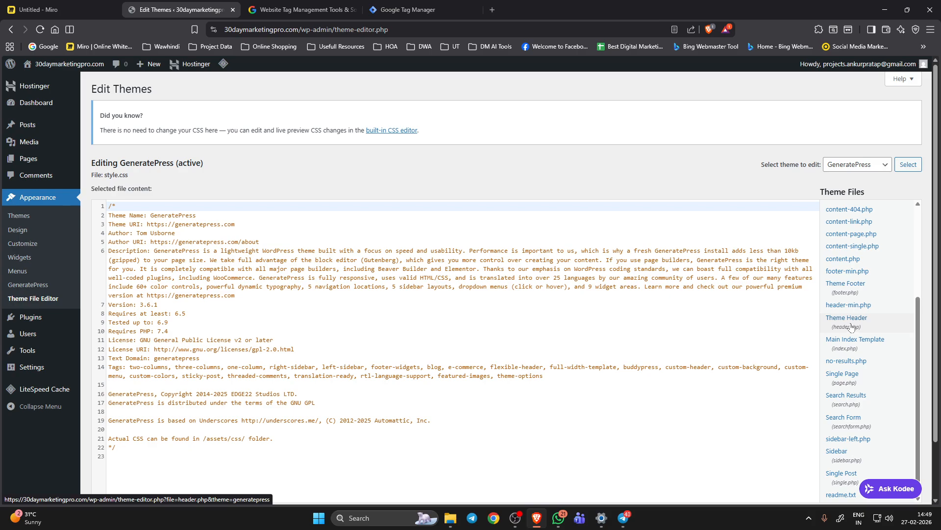
left_click(851, 324)
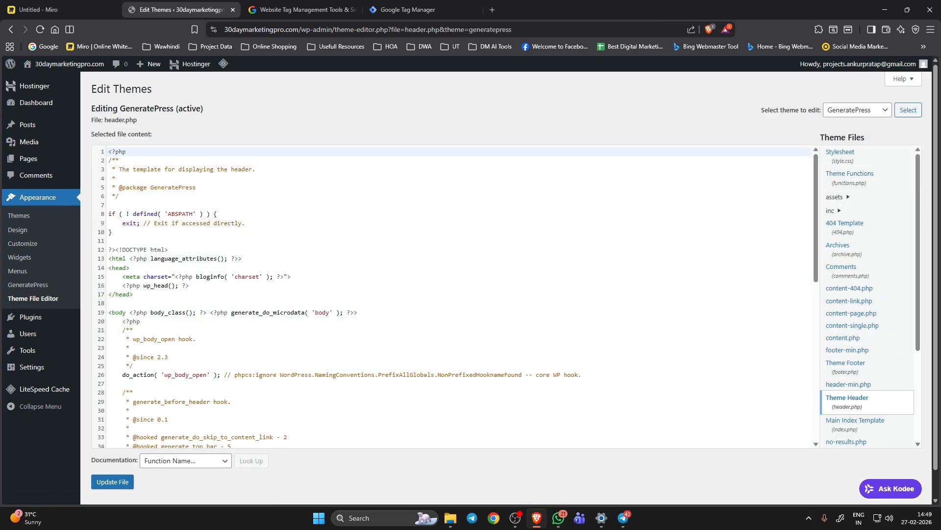
Step: Paste the GTM head snippet on a new line after <head> on line 14
left_click(115, 268)
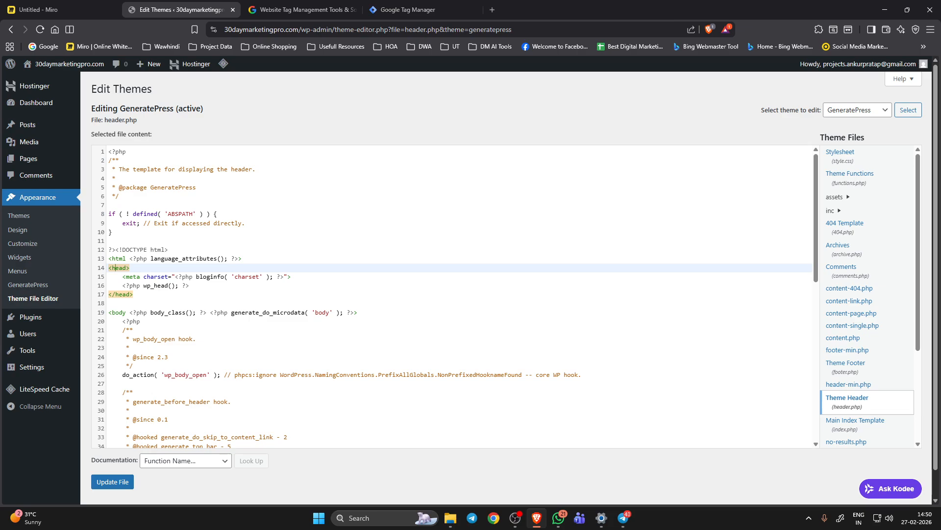
left_click(130, 268)
key("Return")
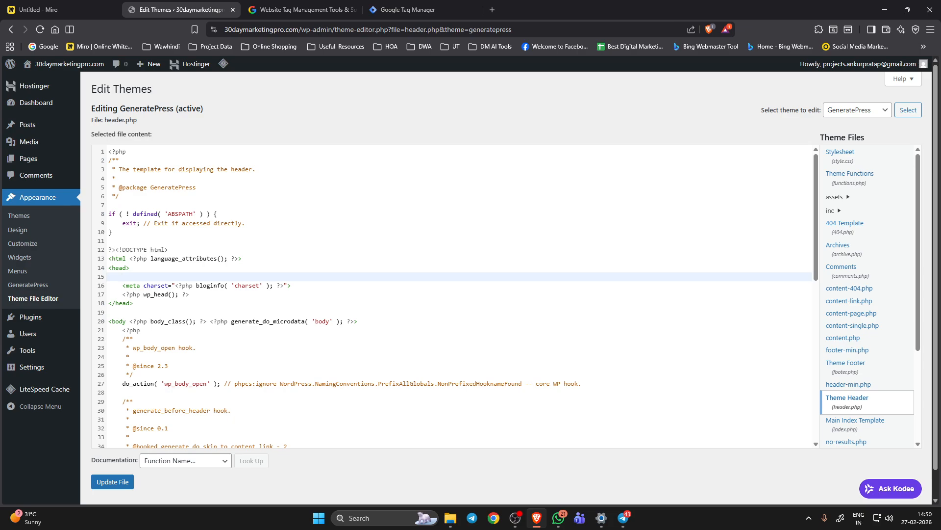
type("<!-- Google Tag Manager --> <script>(function(w,d,s,l,i){w[l]=w[l]||[];w[l].push({'gtm.start': new Date().getTime(),event:'gtm.js'});var f=d.getElementsByTagName(s)[0], j=d.createElement(s),dl=l!='dataLayer'?'&l='+l:'';j.async=true;j.src= 'https://www.googletagmanager.com/gtm.js?id='+i+dl;f.parentNode.insertBefore(j,f); })(window,document,'script','dataLayer','GTM-KJNS4MWG');</script> <!-- End Google Tag Manager -->")
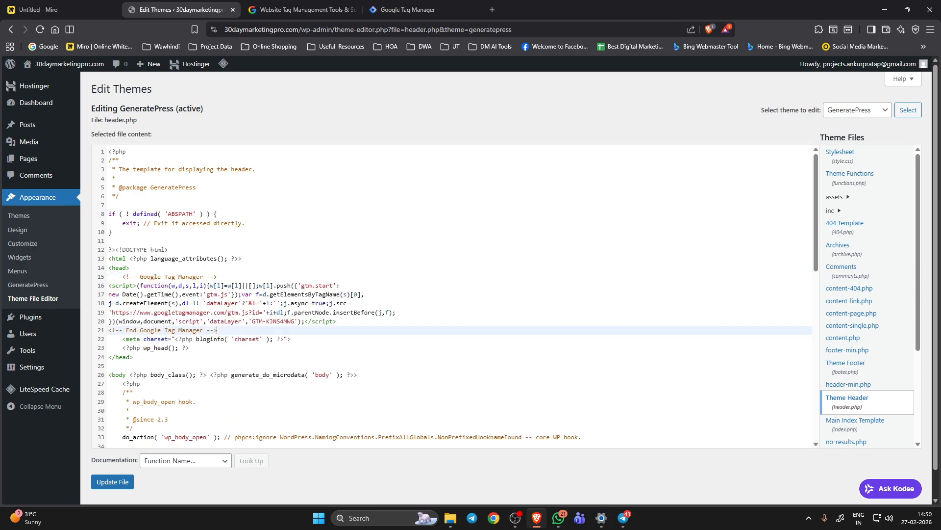
left_click(407, 9)
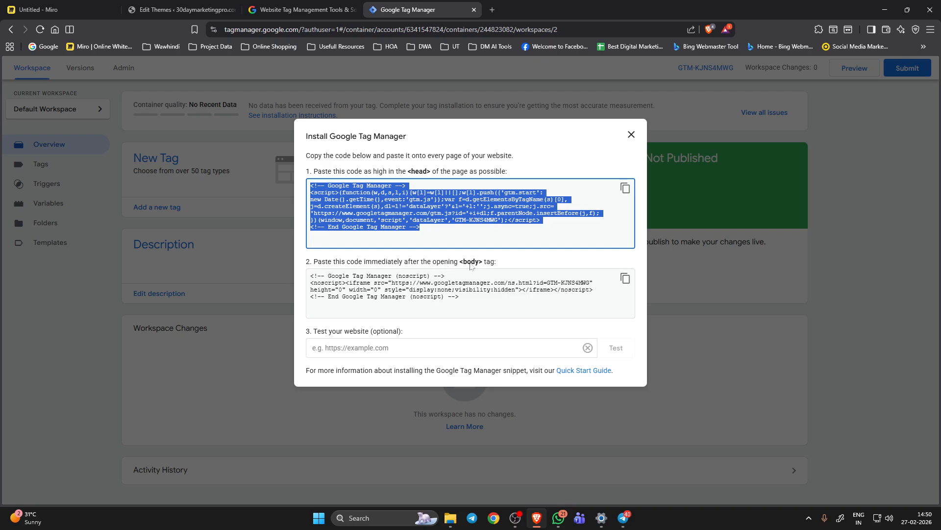
Step: Paste the GTM noscript code after <body> on line 26, update header.php, and copy the site URL
left_click(626, 279)
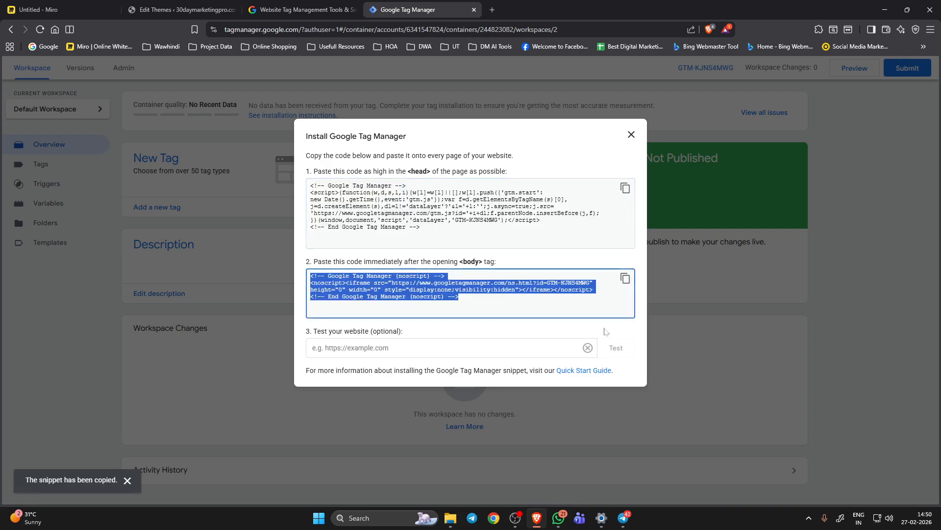
left_click(179, 10)
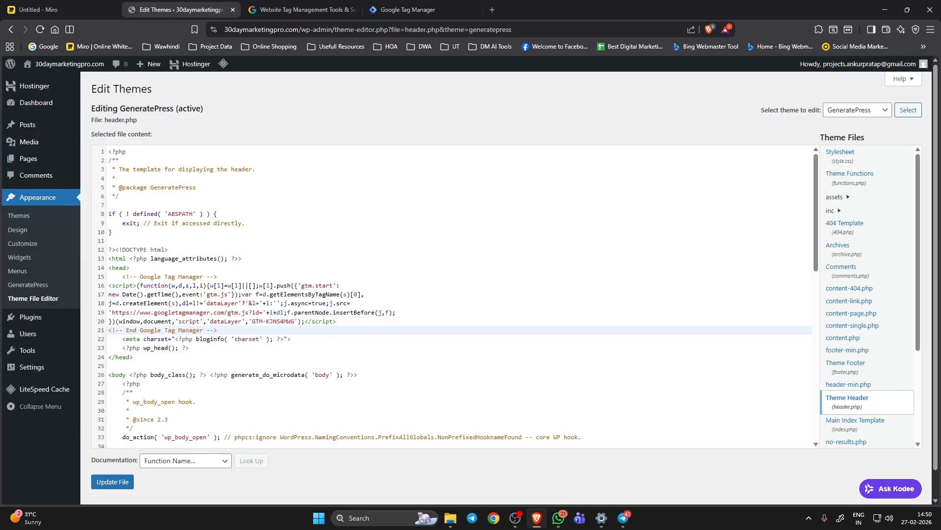
scroll(451, 294, "down", 3)
left_click(111, 228)
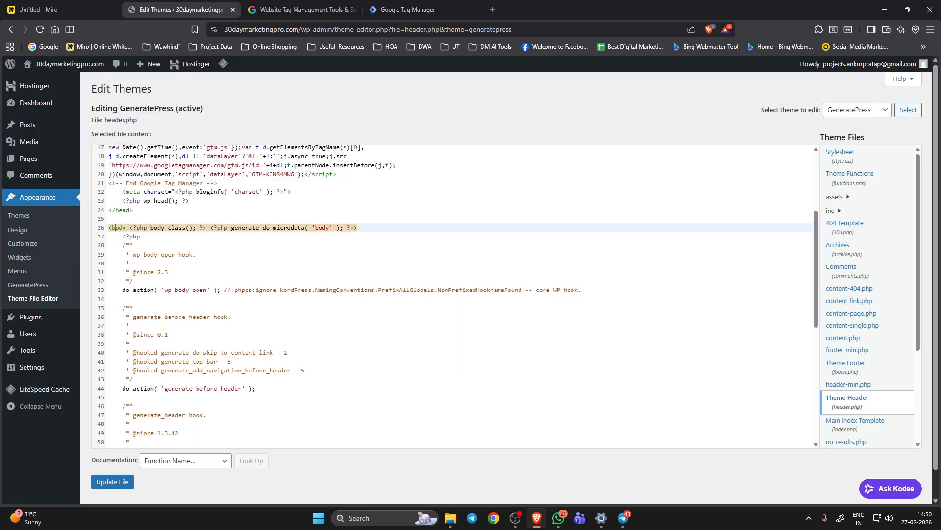
left_click(357, 227)
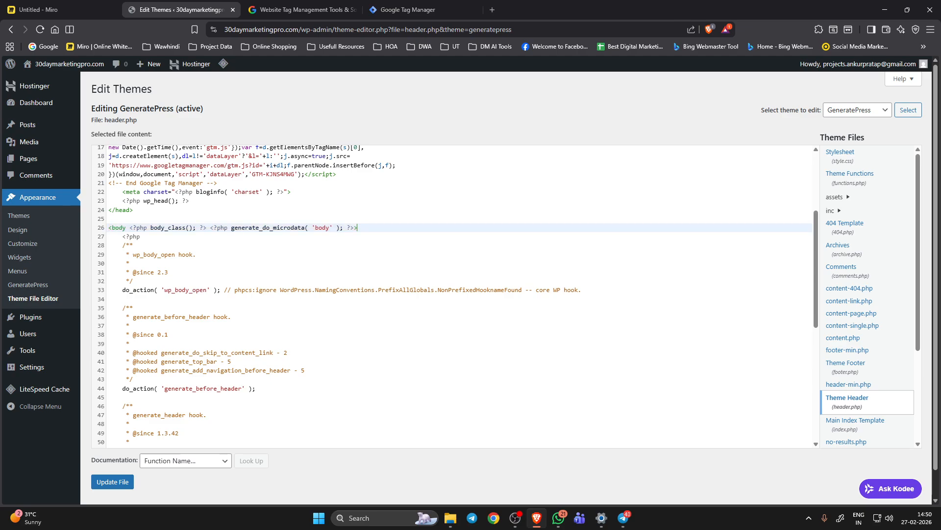
key("Return")
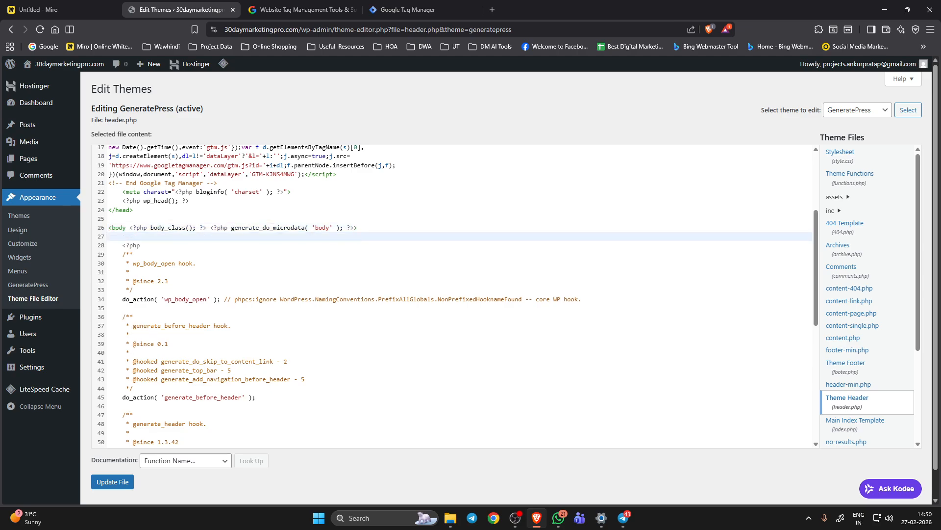
key("ctrl+v")
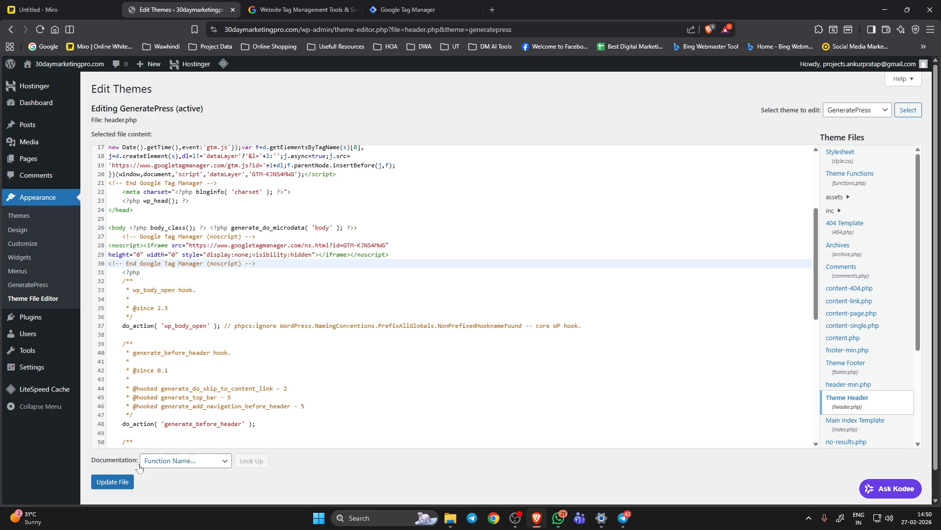
left_click(112, 481)
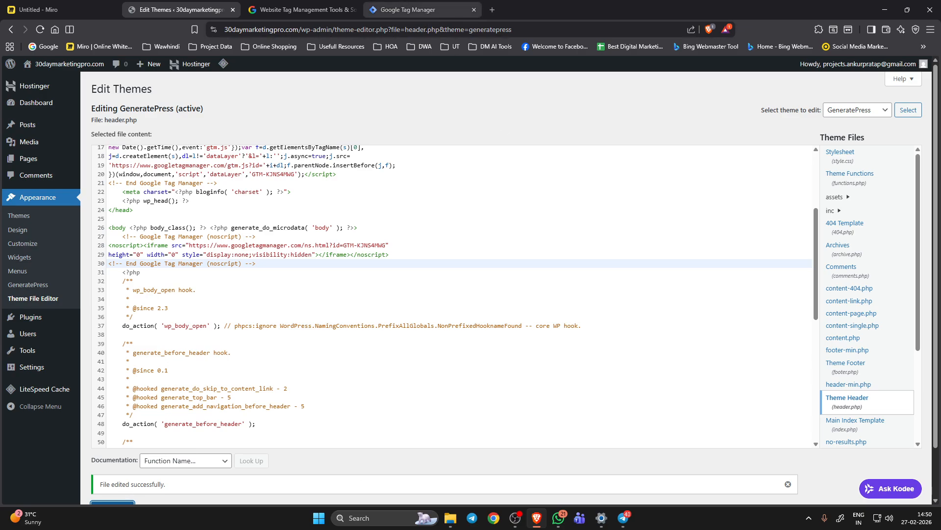
left_click_drag(299, 30, 203, 31)
key("ctrl+c")
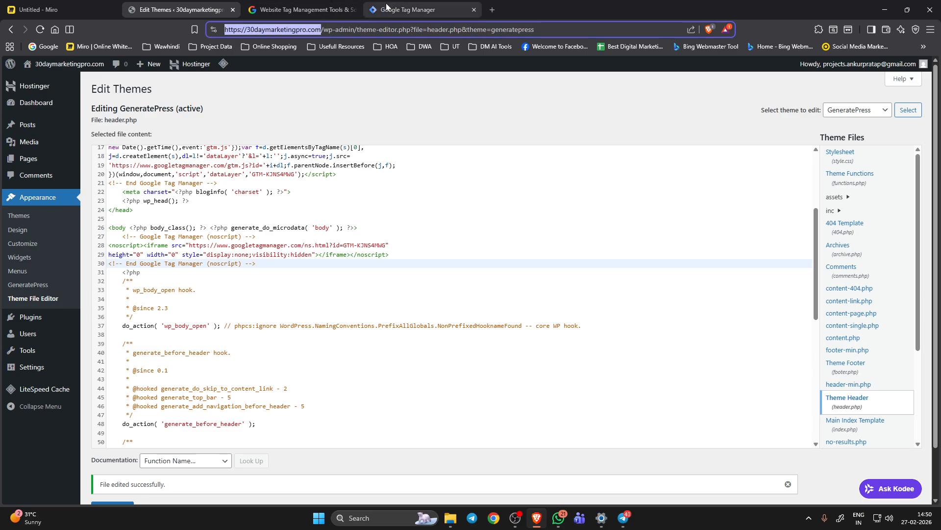
left_click(407, 9)
left_click(422, 347)
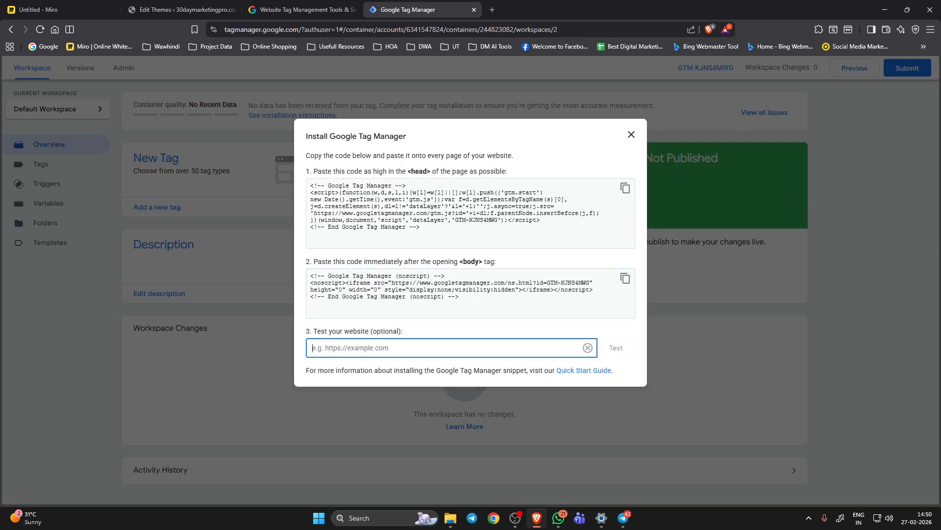
key("ctrl+v")
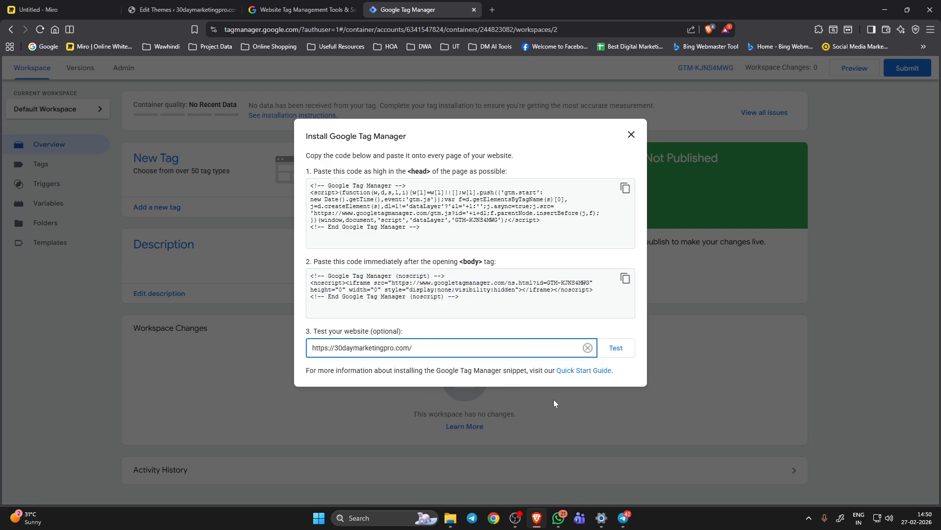
left_click(616, 348)
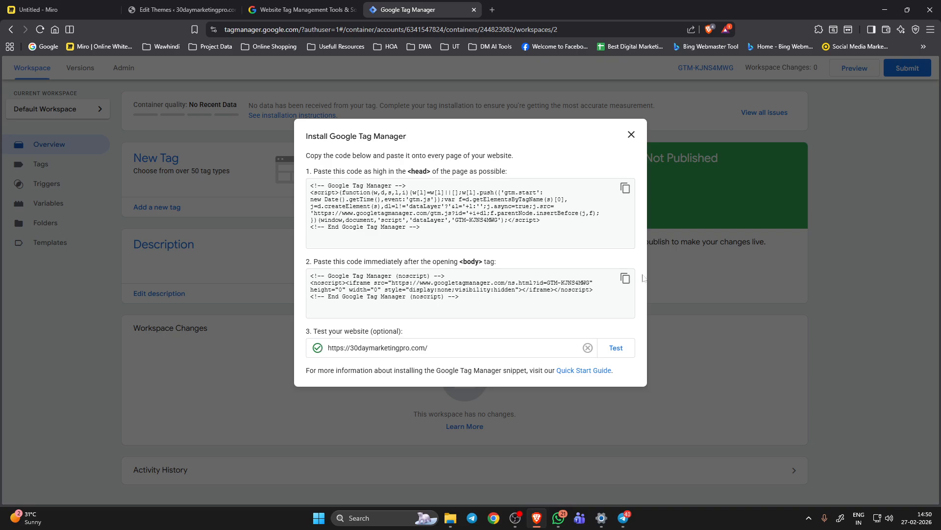
left_click(631, 134)
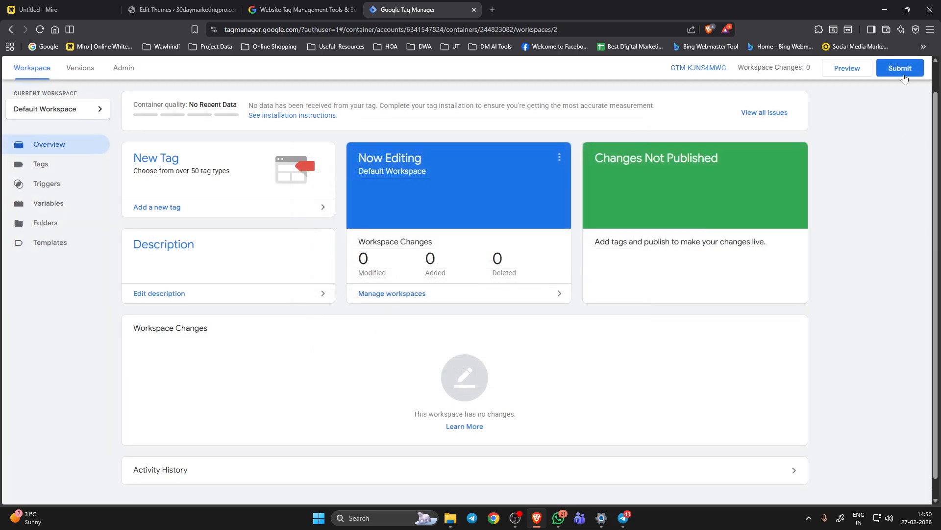
Step: Submit and publish the container as Version 2 without a description, then return to the workspace
left_click(904, 71)
left_click(907, 71)
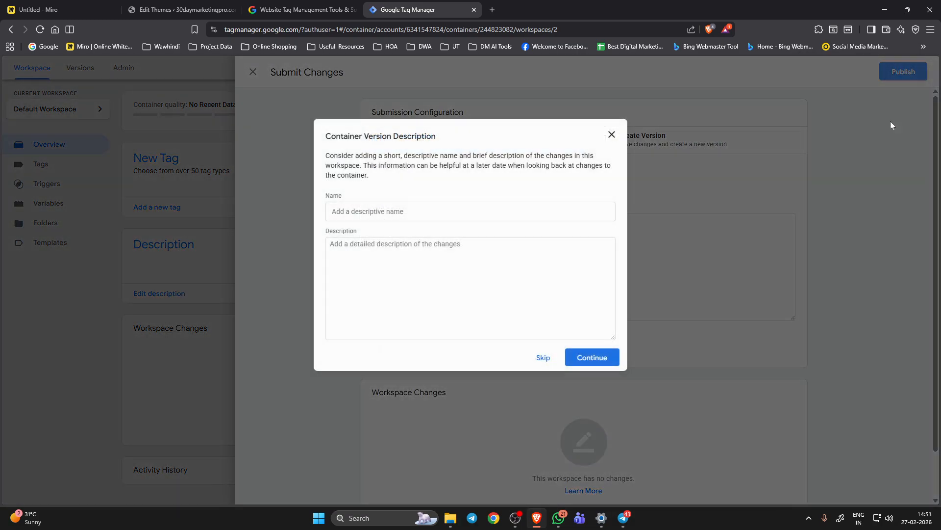
left_click(596, 358)
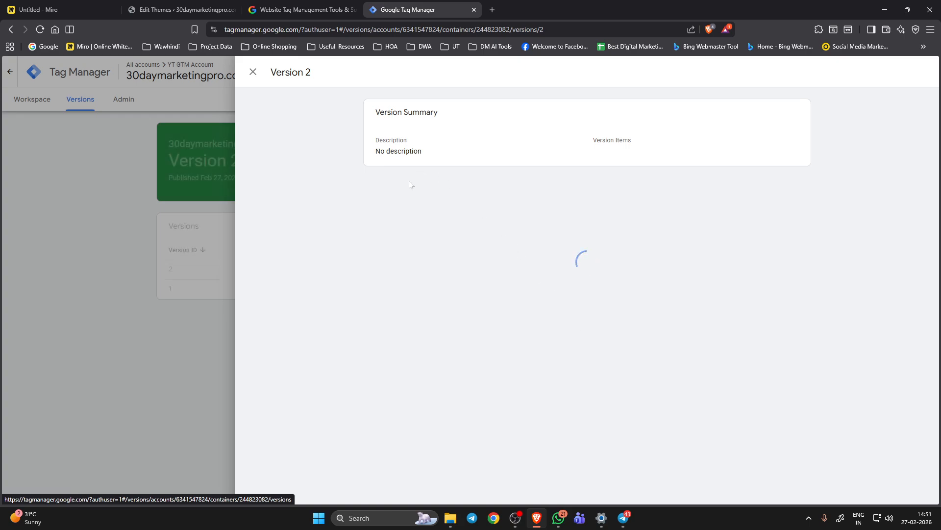
left_click(253, 72)
left_click(32, 99)
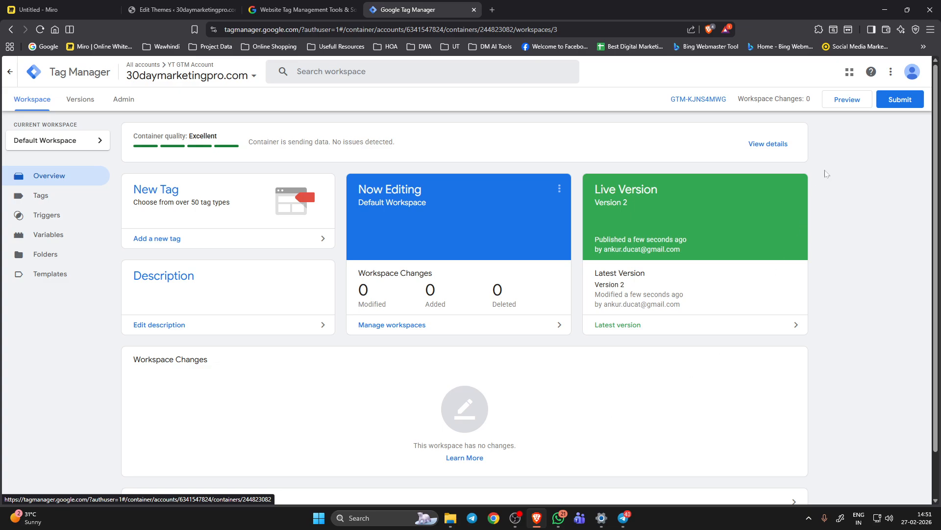
Step: Start a Tag Manager preview and connect Tag Assistant to the pasted 30daymarketingpro.com address
left_click(847, 102)
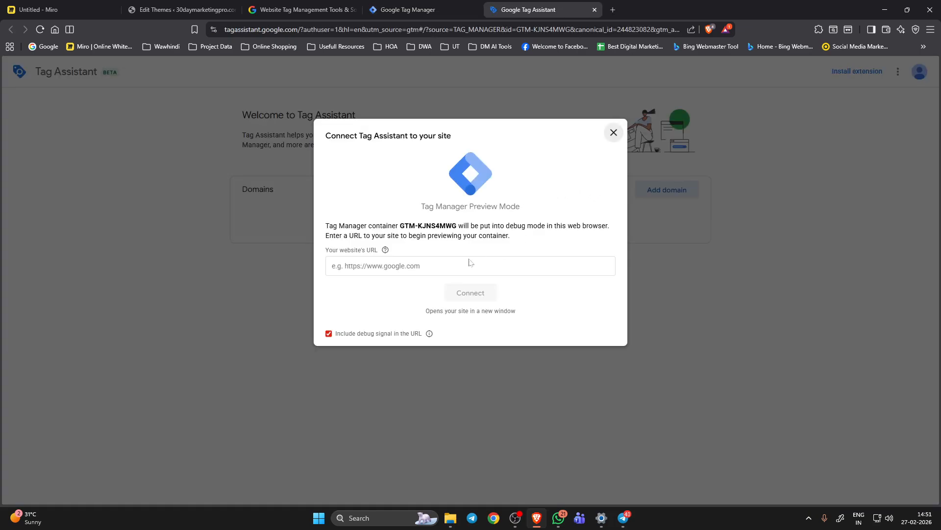
left_click(471, 265)
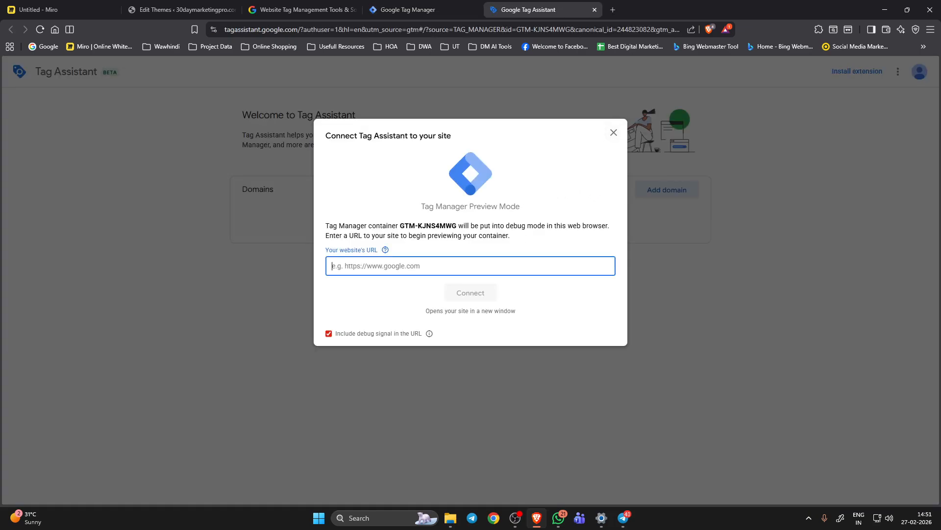
key("ctrl+v")
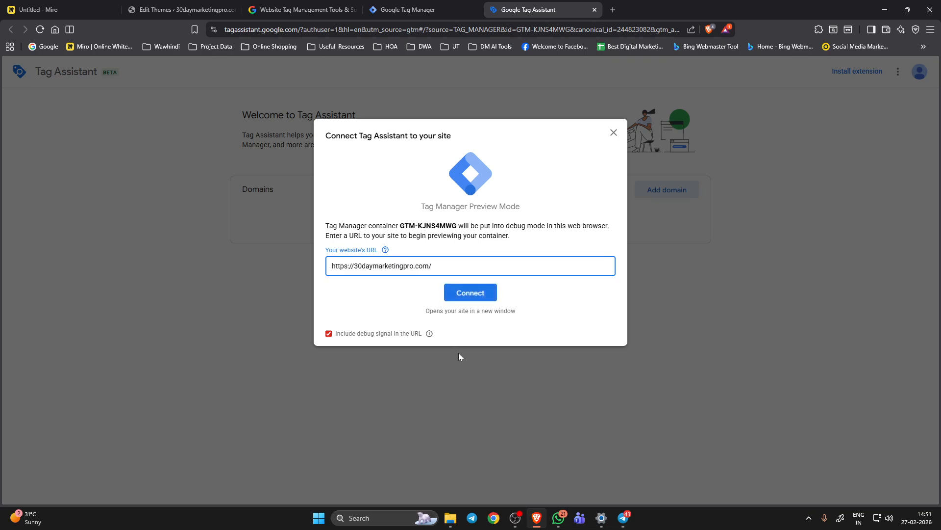
left_click(469, 293)
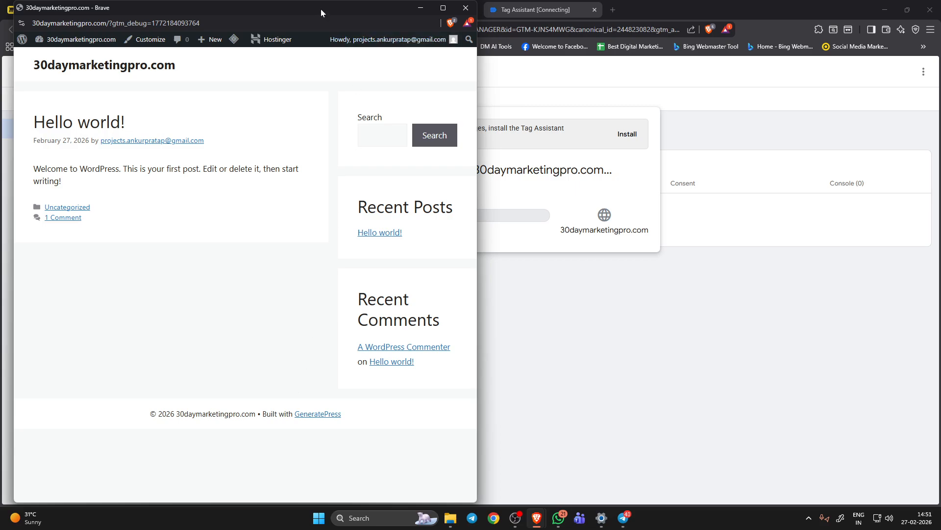
Step: Close the timed-out debug site window and leave the Tag Assistant page
left_click_drag(320, 9, 796, 102)
left_click_drag(767, 197, 746, 208)
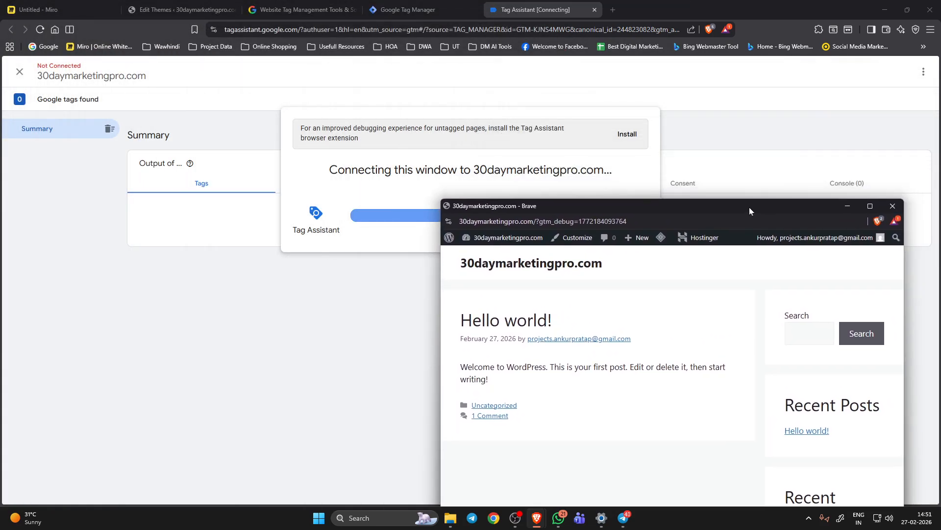
left_click_drag(610, 206, 611, 250)
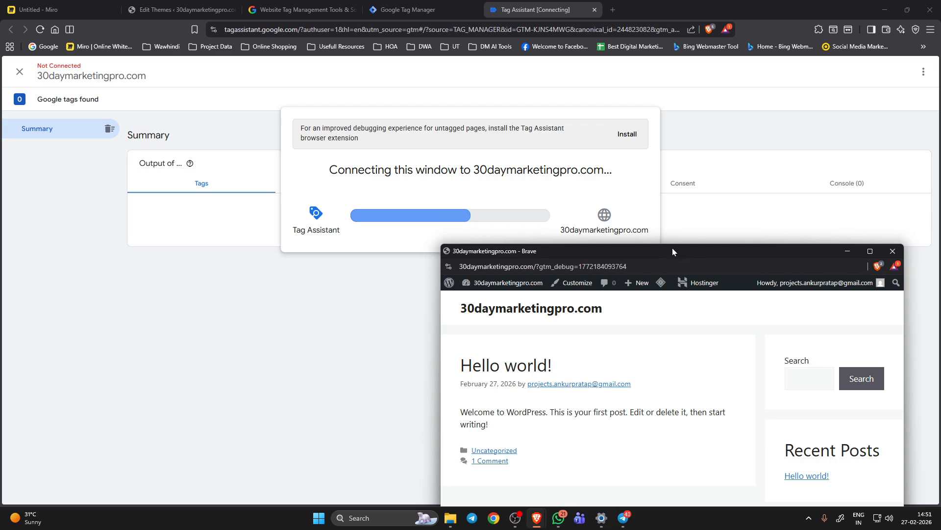
left_click_drag(672, 249, 653, 56)
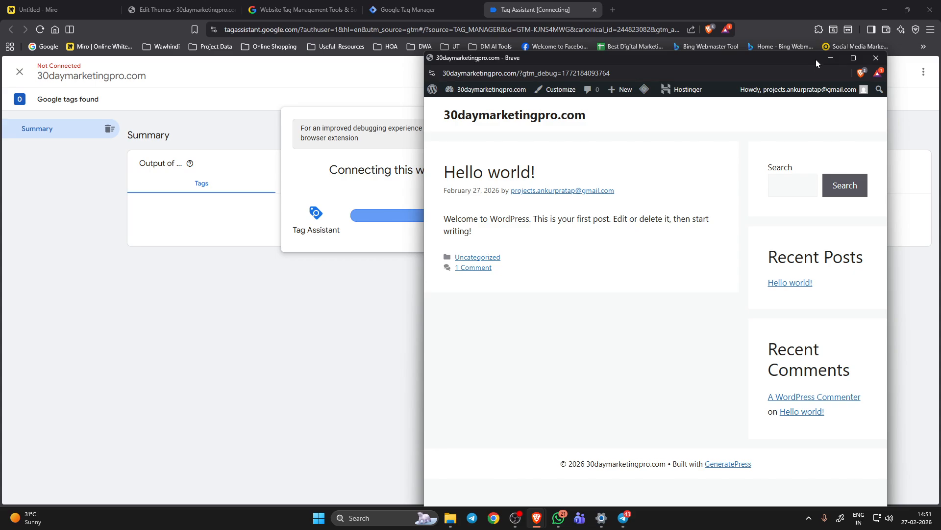
left_click(875, 59)
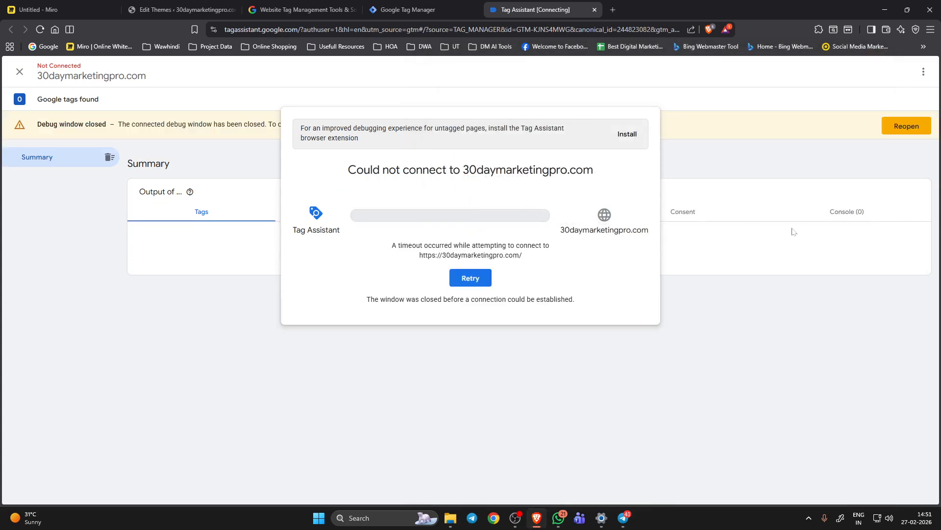
left_click(595, 10)
left_click(513, 89)
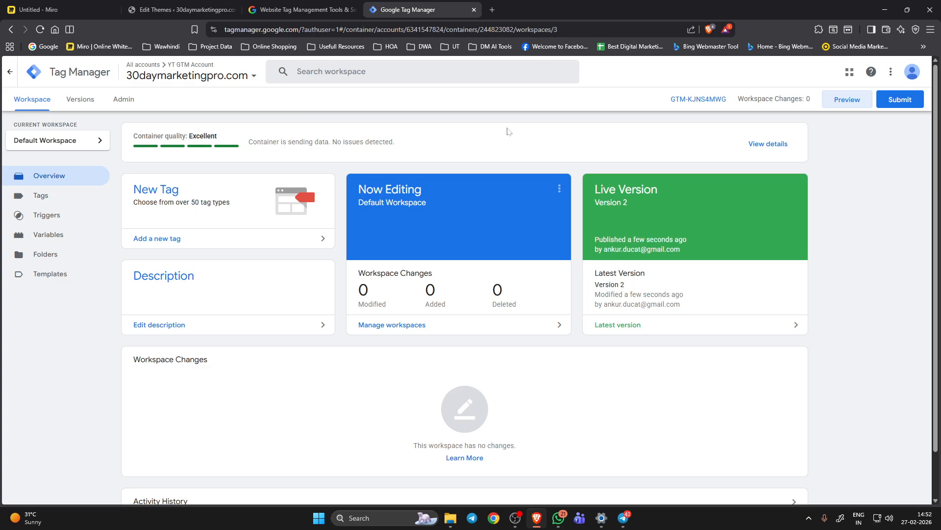
Step: Search Add Plugin for 'insert header and footer' and install Insert Headers And Footers
left_click(188, 12)
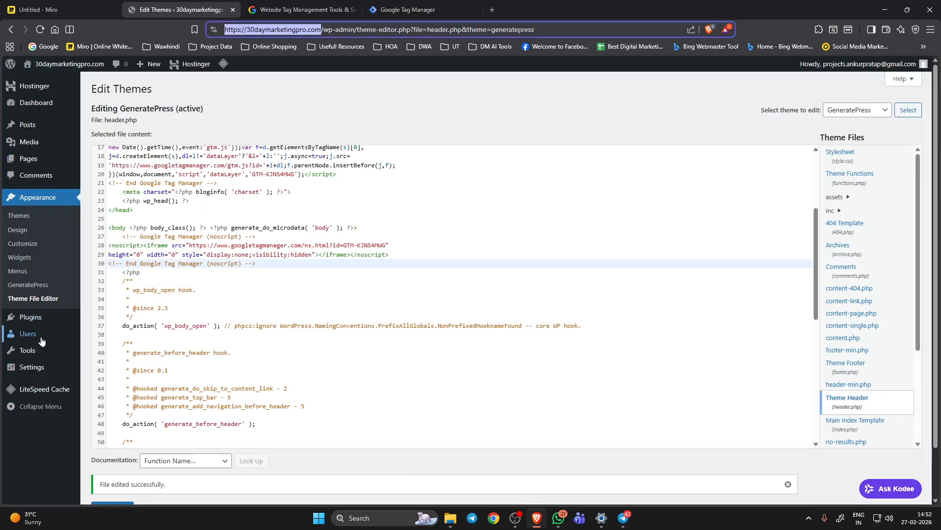
mouse_move(30, 322)
left_click(96, 334)
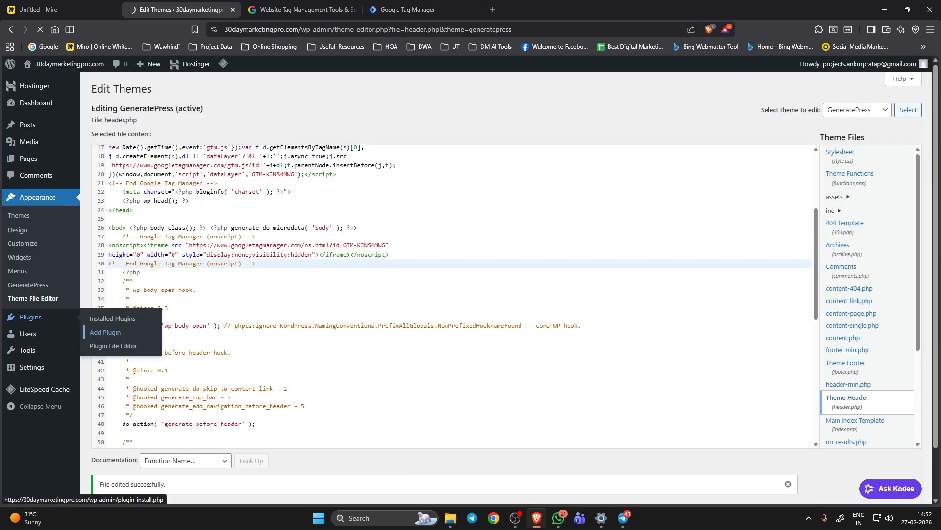
left_click(800, 133)
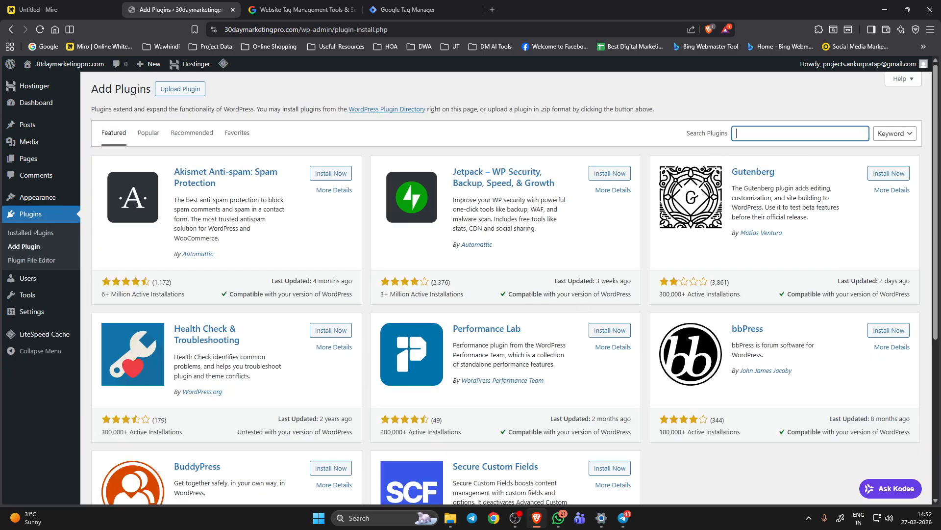
type("insert header and footer")
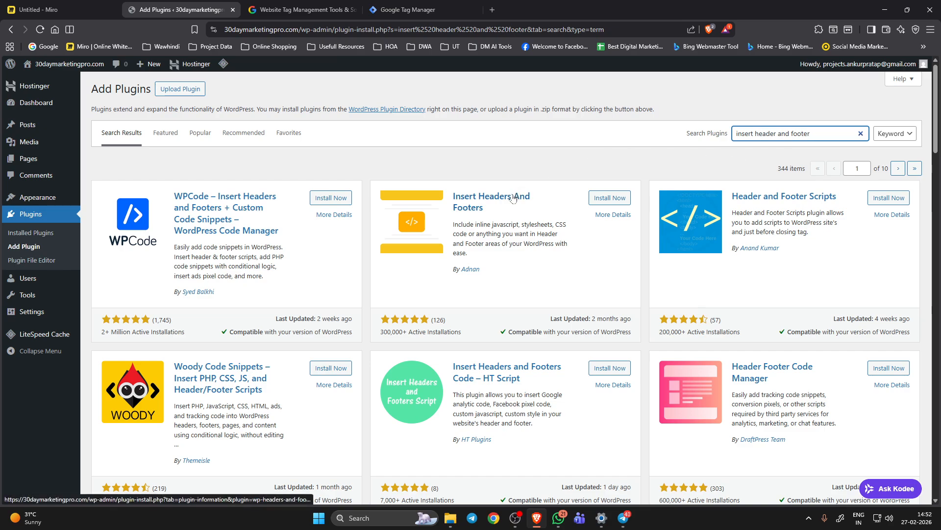
left_click(609, 198)
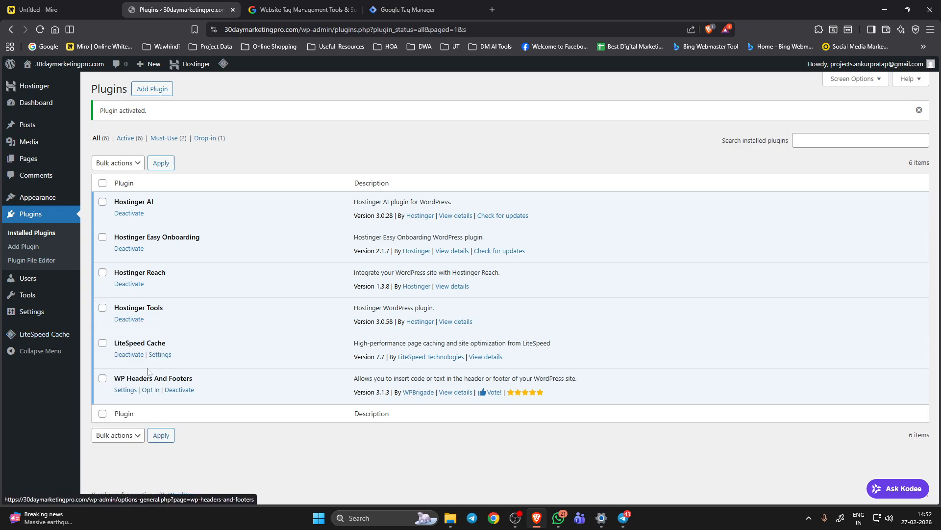
Step: Open WP Headers and Footers settings, accept the opt-in, and review the empty Header, Body, Footer boxes
mouse_move(28, 315)
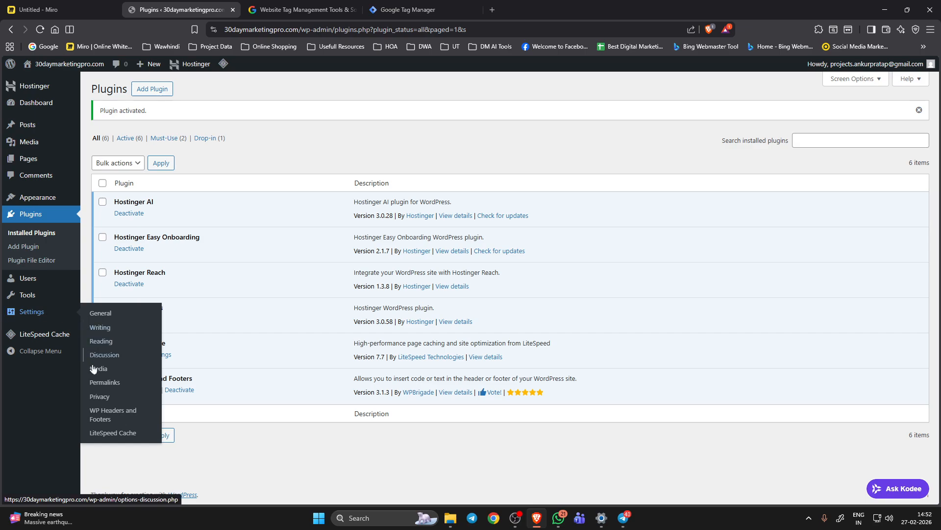
left_click(105, 420)
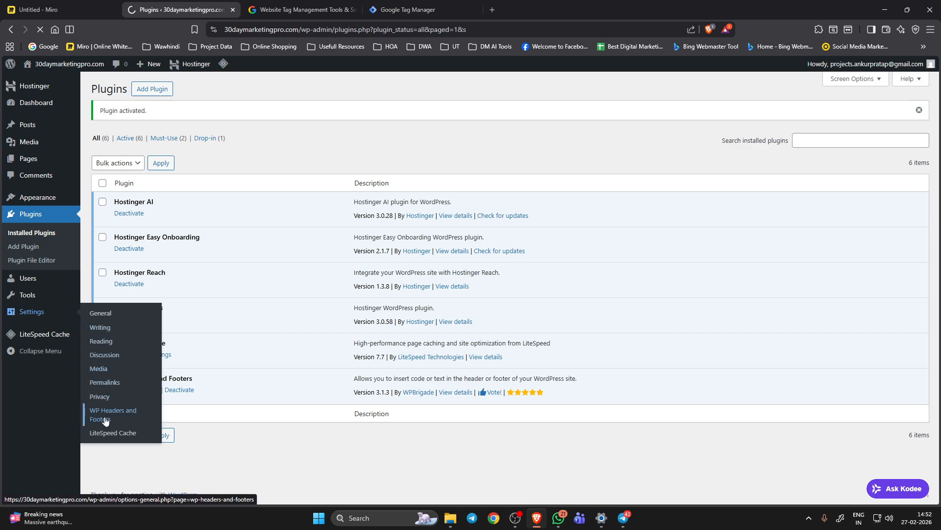
left_click(417, 303)
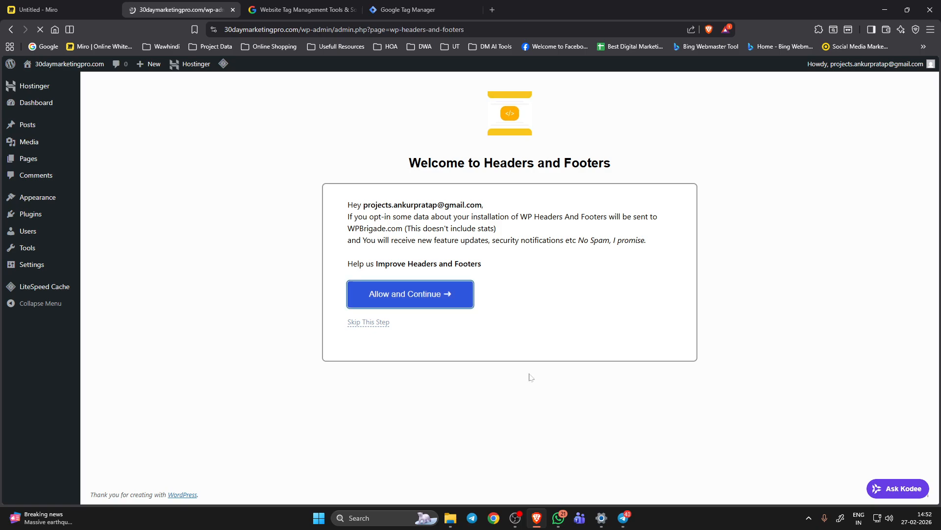
scroll(187, 145, "down", 5)
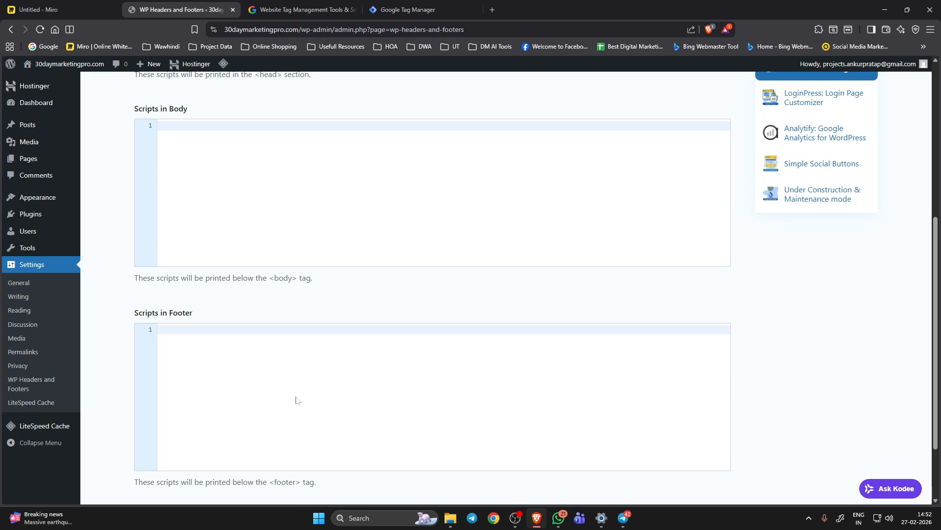
scroll(294, 397, "up", 5)
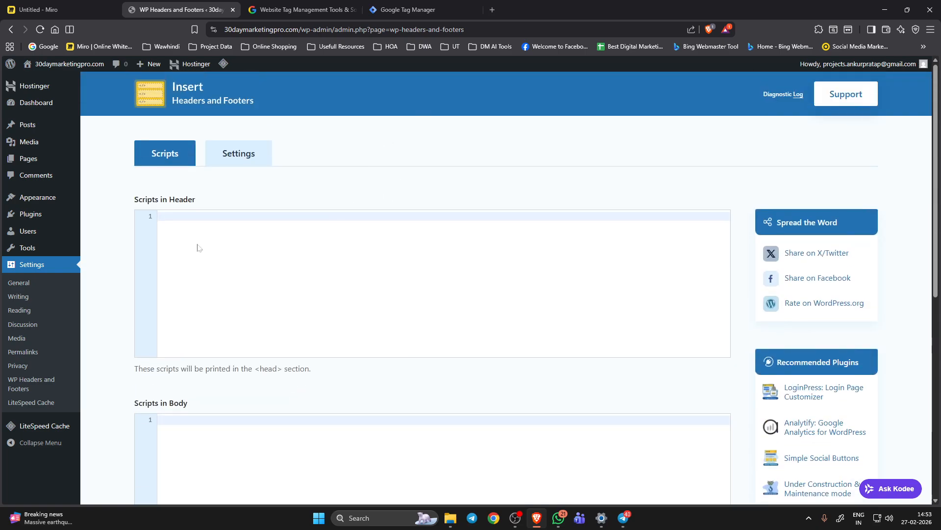
scroll(378, 242, "down", 3)
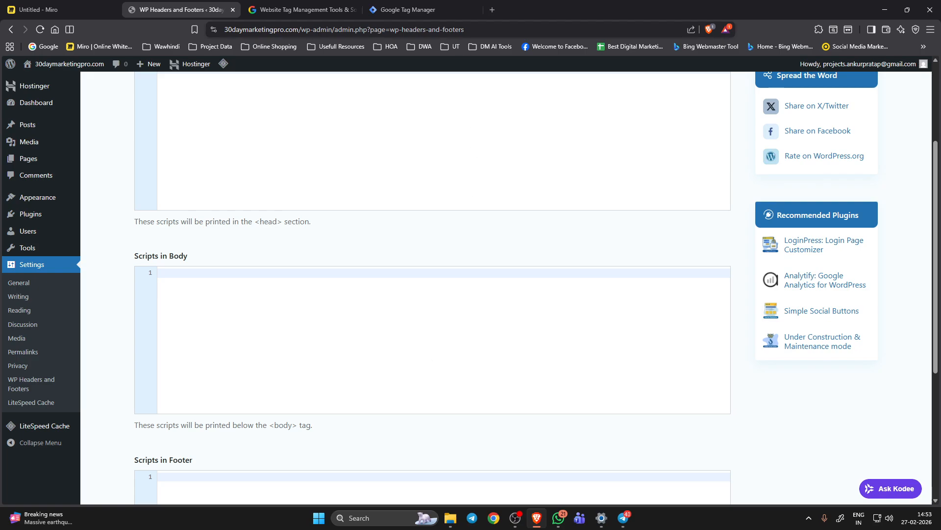
left_click(414, 10)
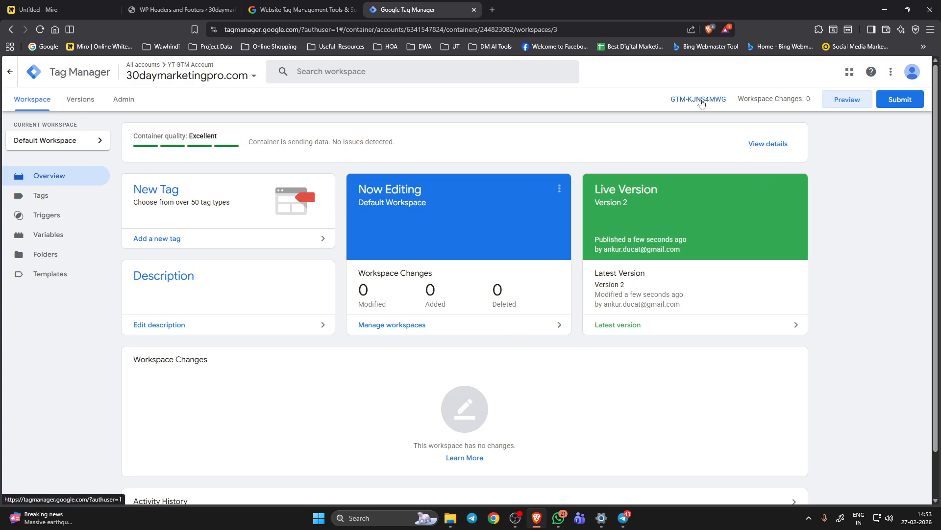
Step: Paste the GTM-KJNS4MWG head snippet into Scripts in Header
left_click(690, 100)
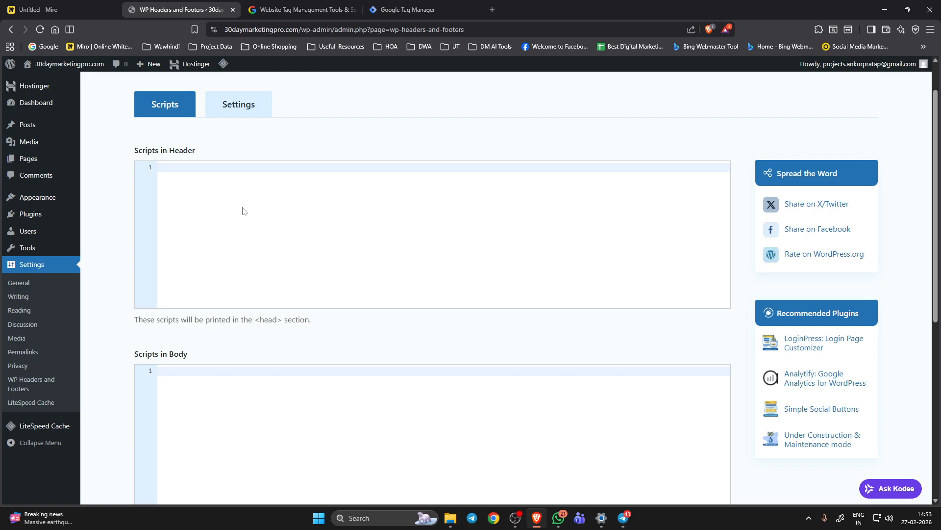
type("<!-- Google Tag Manager --> <script>(function(w,d,s,l,i){w[l]=w[l]||[];w[l].push({'gtm.start': new Date().getTime(),event:'gtm.js'});var f=d.getElementsByTagName(s)[0], j=d.createElement(s),dl=l!='dataLayer'?'&l='+l:'';j.async=true;j.src= 'https://www.googletagmanager.com/gtm.js?id='+i+dl;f.parentNode.insertBefore(j,f); })(window,document,'script','dataLayer','GTM-KJNS4MWG');</script> <!-- End Google Tag Manager -->")
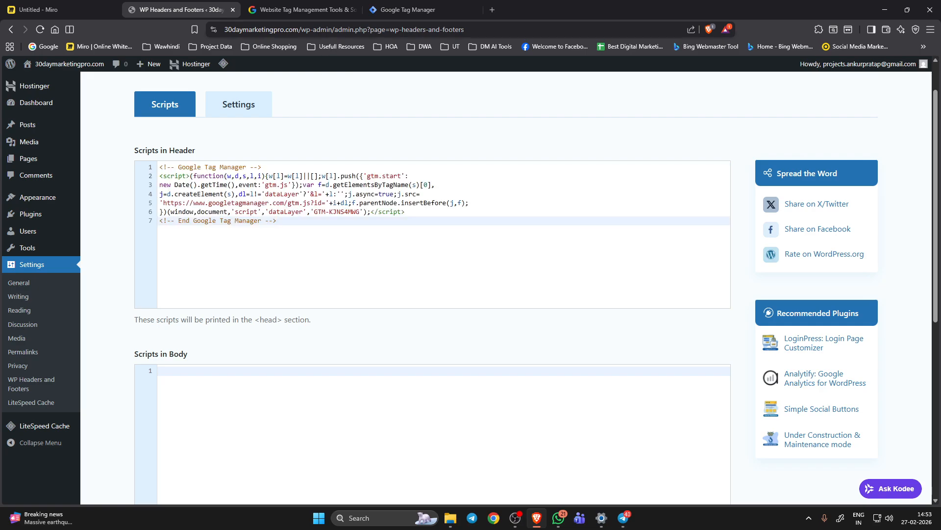
left_click(398, 10)
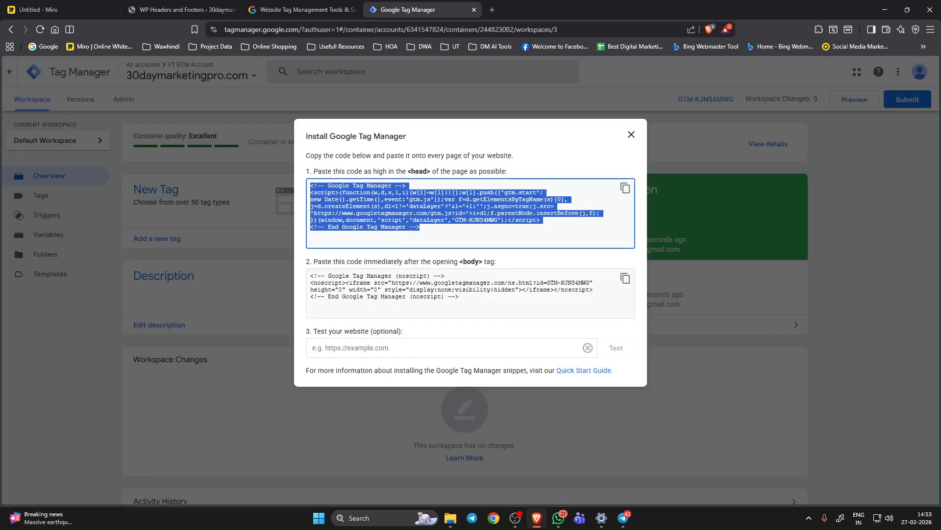
Step: Copy the noscript snippet into Scripts in Body and save the changes
left_click(625, 280)
left_click(181, 10)
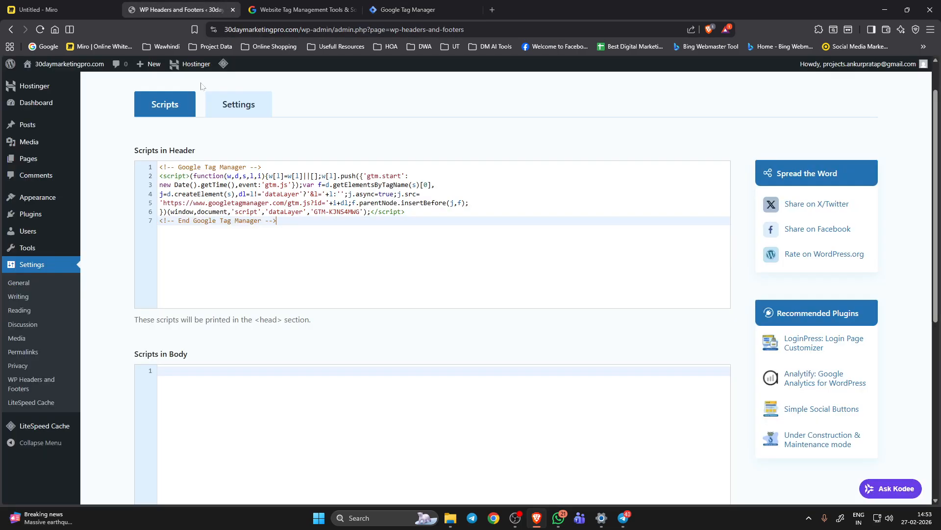
left_click(228, 396)
key("ctrl+v")
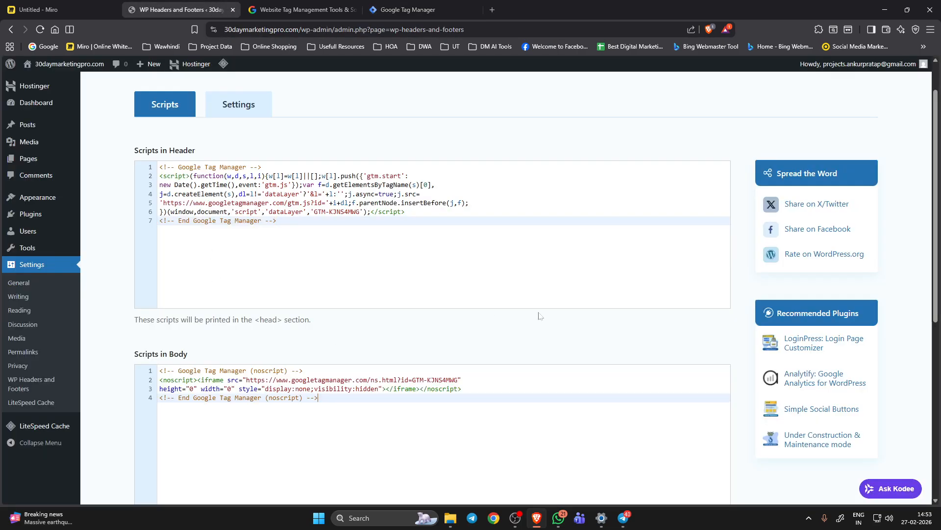
scroll(668, 292, "down", 6)
left_click(163, 435)
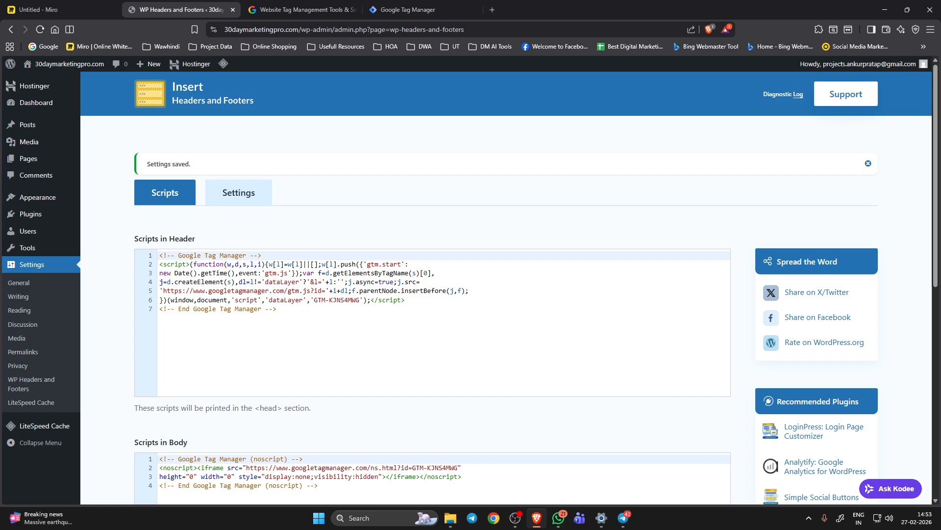
left_click(423, 13)
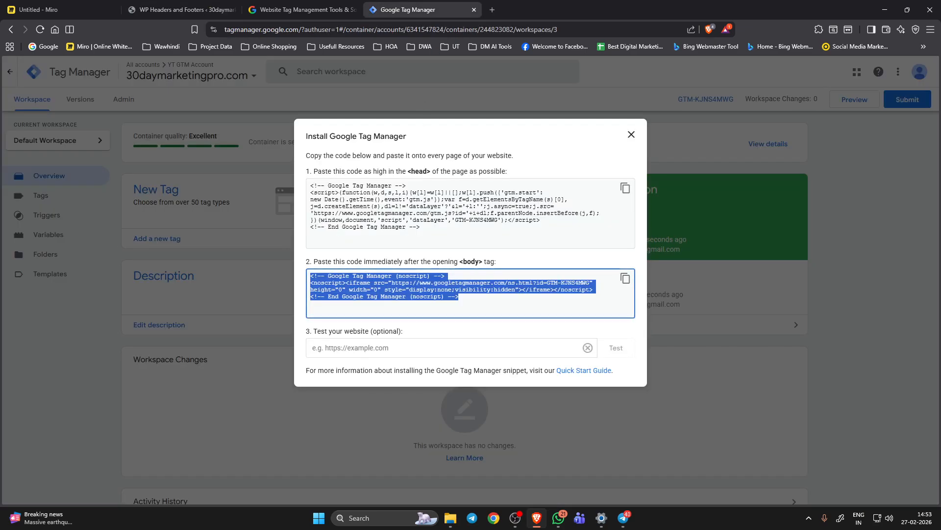
left_click(631, 135)
left_click(860, 103)
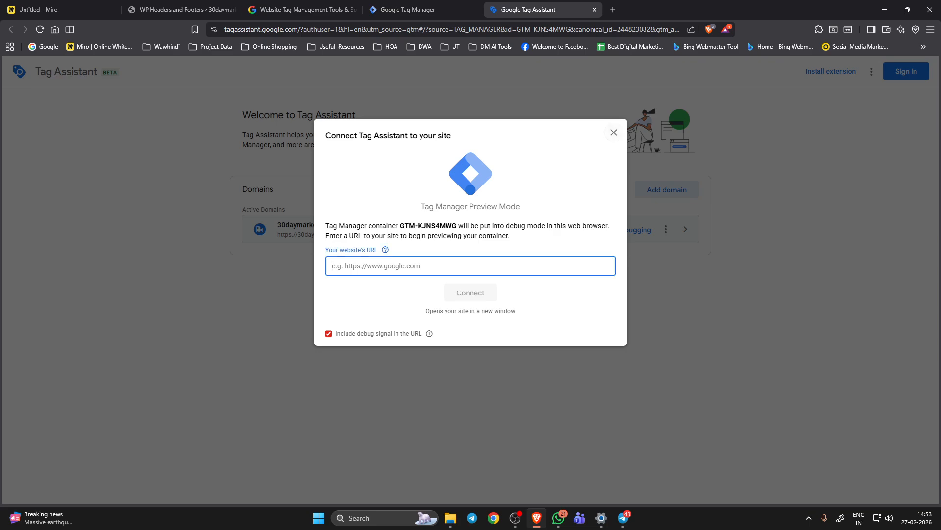
left_click(206, 13)
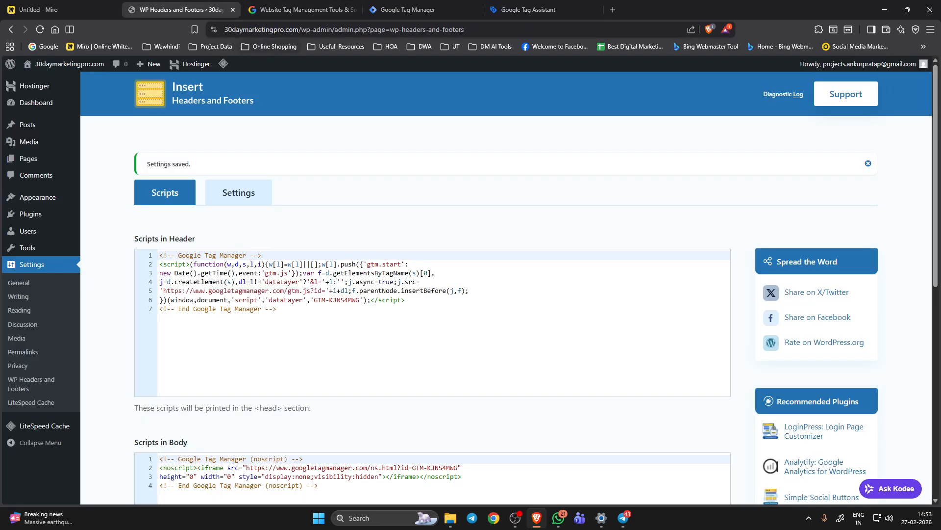
left_click_drag(321, 30, 210, 35)
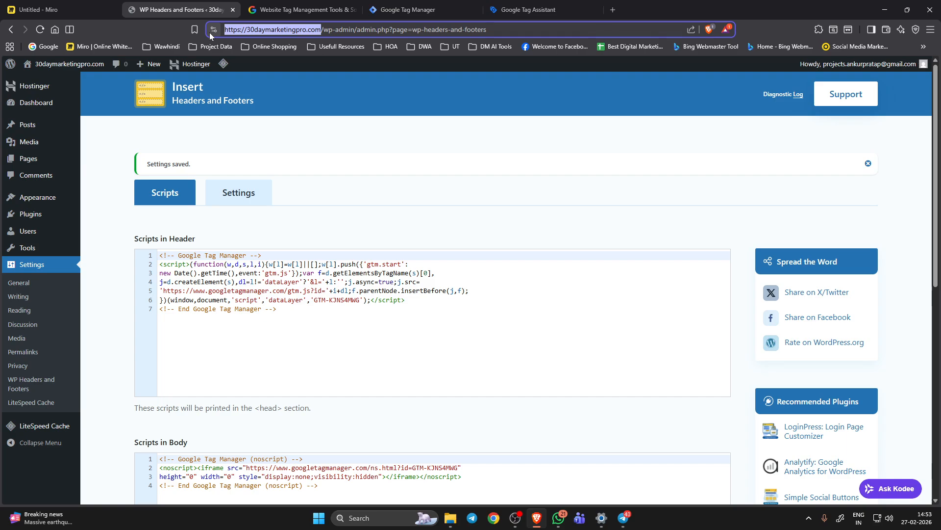
left_click(529, 10)
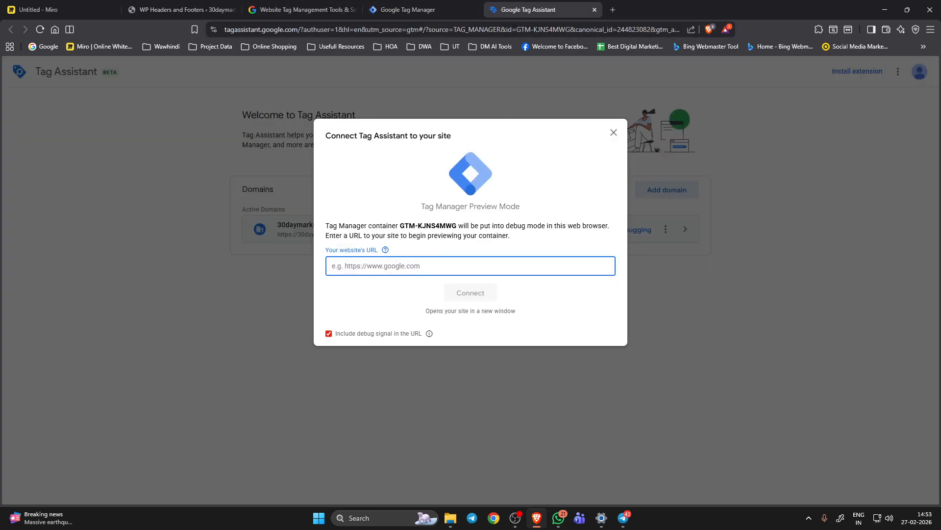
key("ctrl+v")
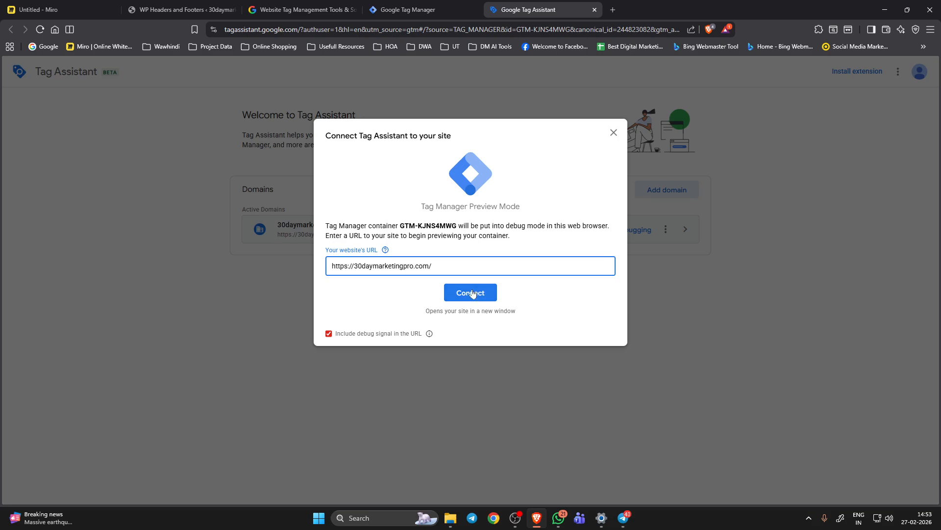
left_click(470, 292)
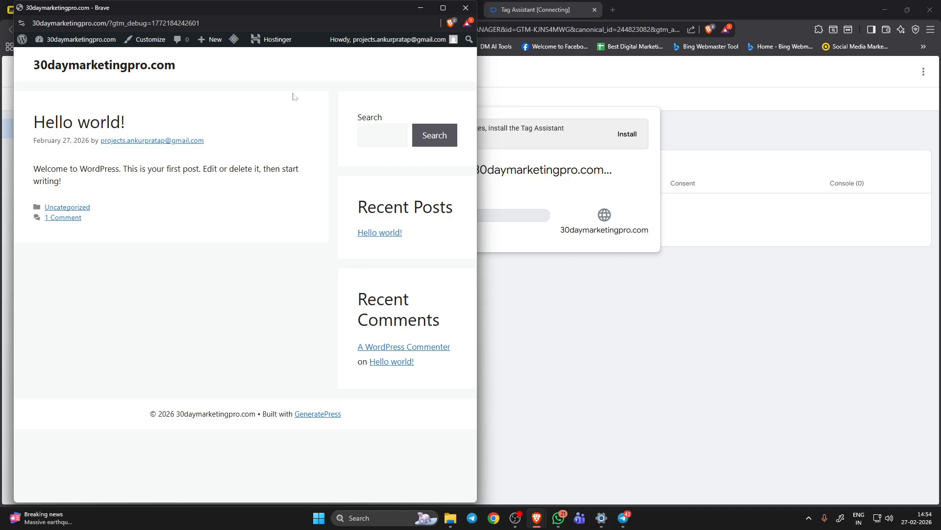
Step: Close the timed-out debug window, leave Tag Assistant, and return to the WordPress scripts page
left_click_drag(338, 10, 666, 291)
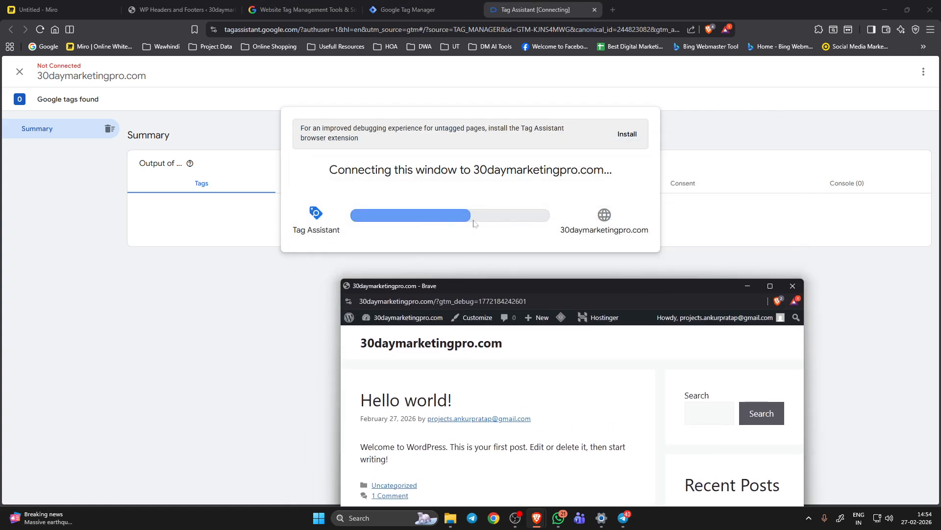
left_click(792, 287)
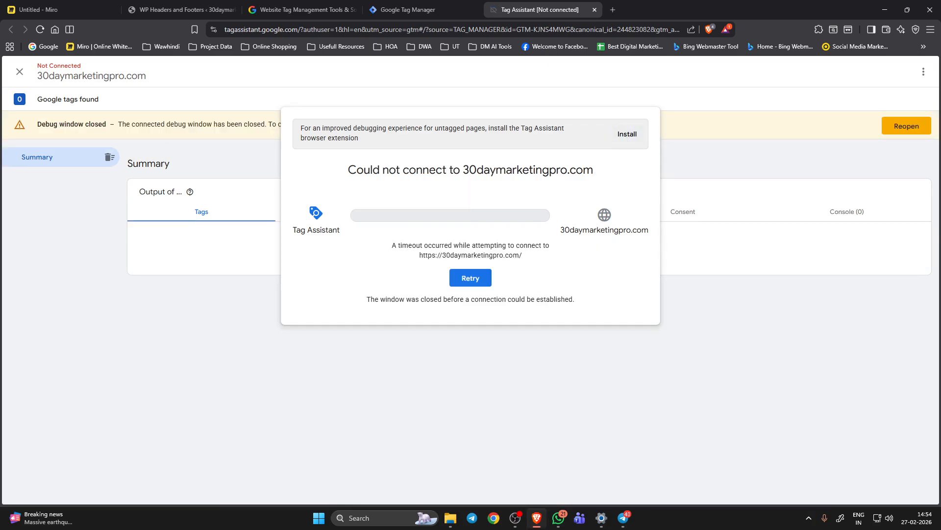
left_click(595, 10)
left_click(514, 90)
left_click(199, 10)
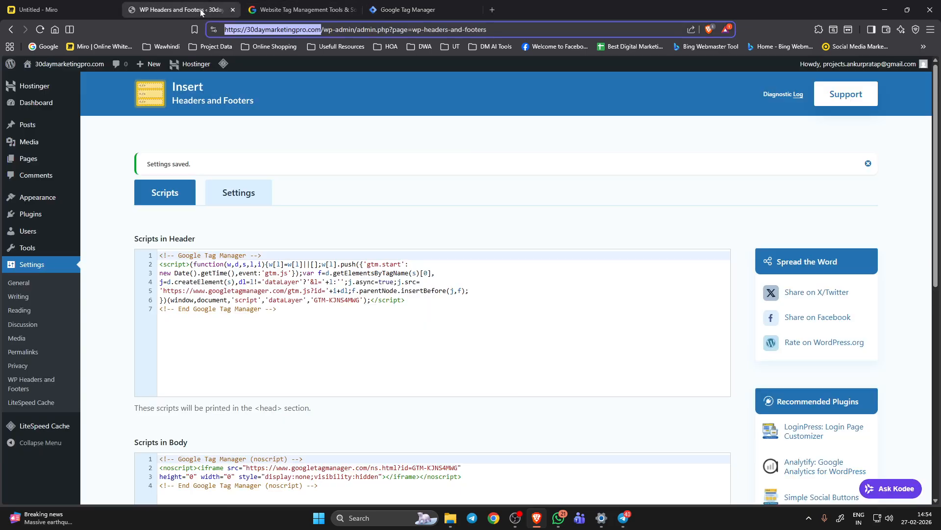
Step: Submit and publish the workspace changes as a new container version without a description
left_click(399, 10)
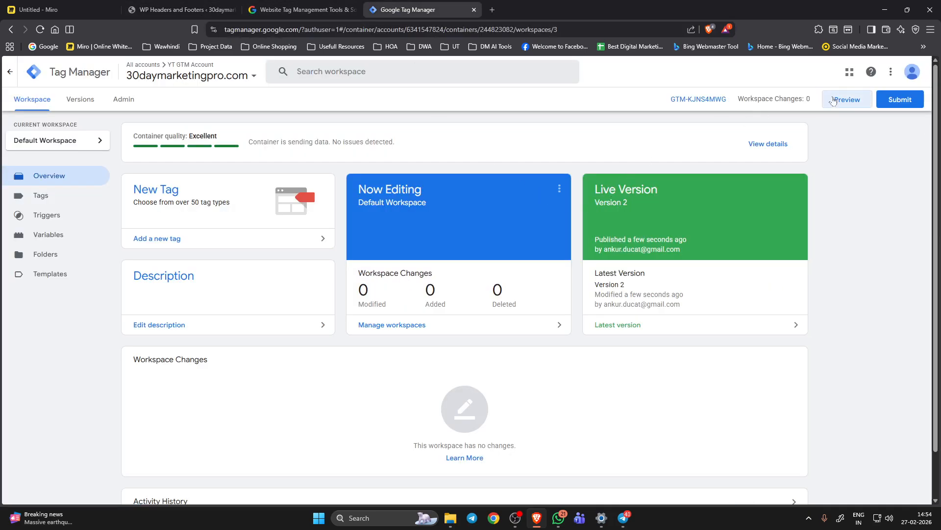
left_click(900, 99)
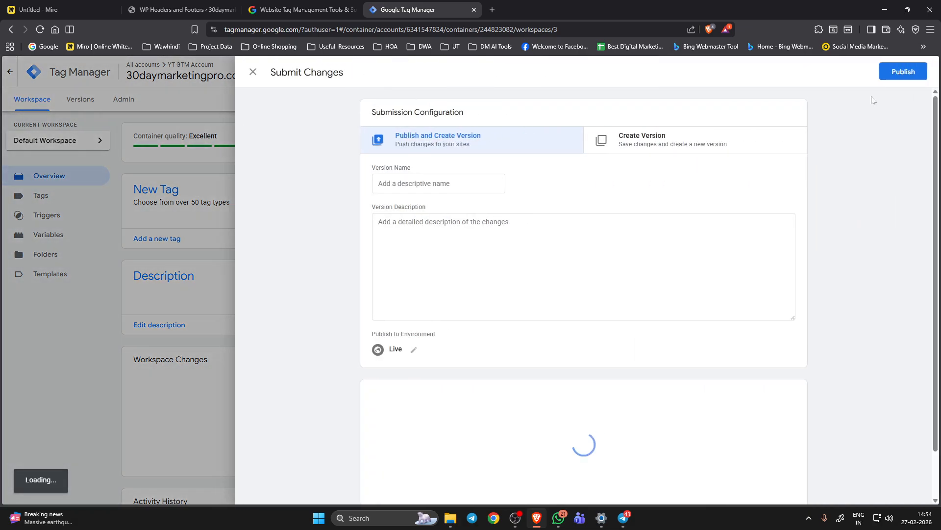
left_click(890, 71)
left_click(569, 361)
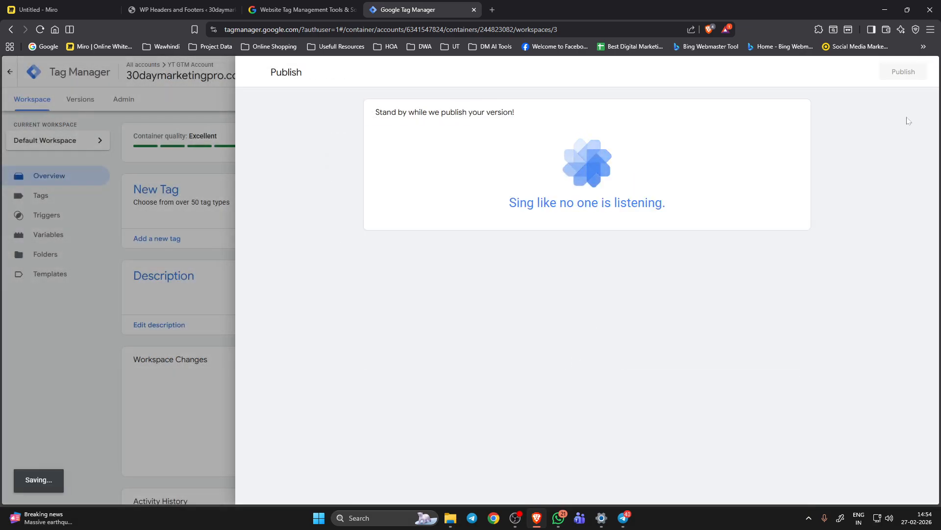
Step: Reload the WordPress scripts page and purge all LiteSpeed caches
left_click(177, 9)
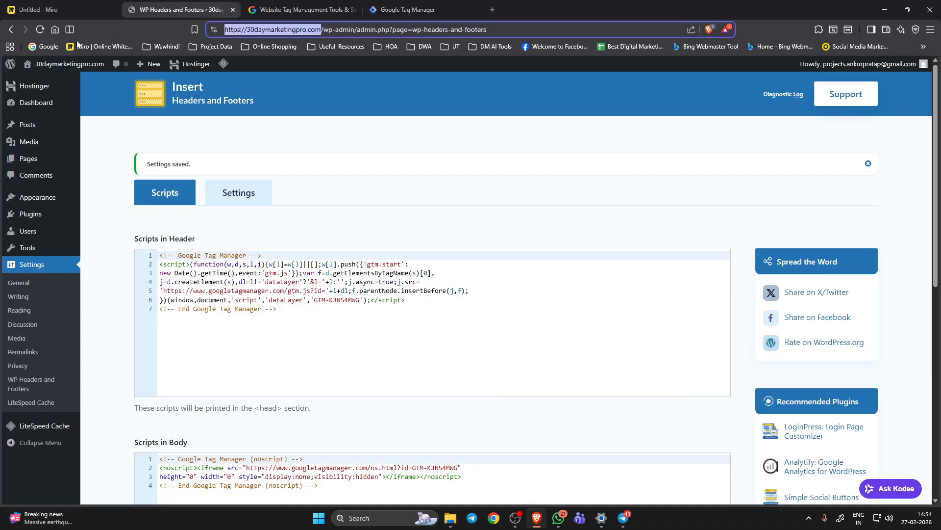
left_click(41, 30)
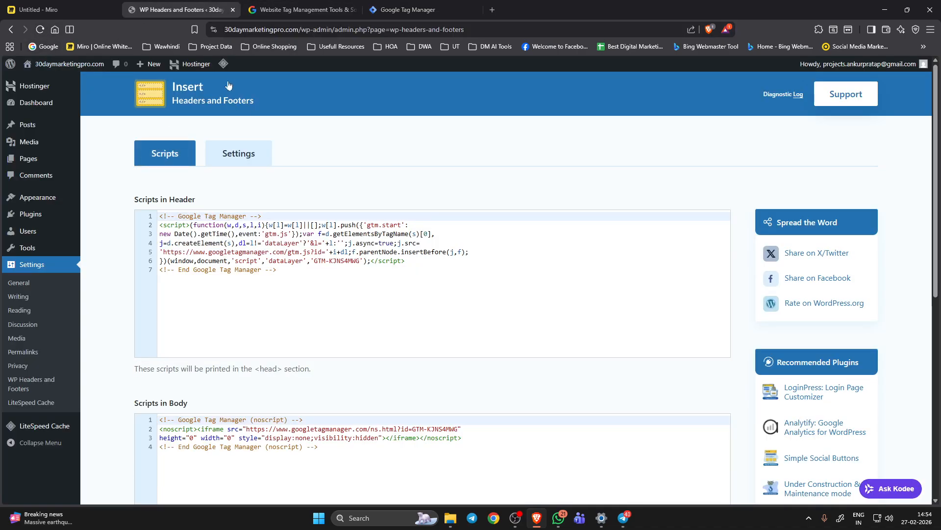
mouse_move(224, 63)
left_click(230, 123)
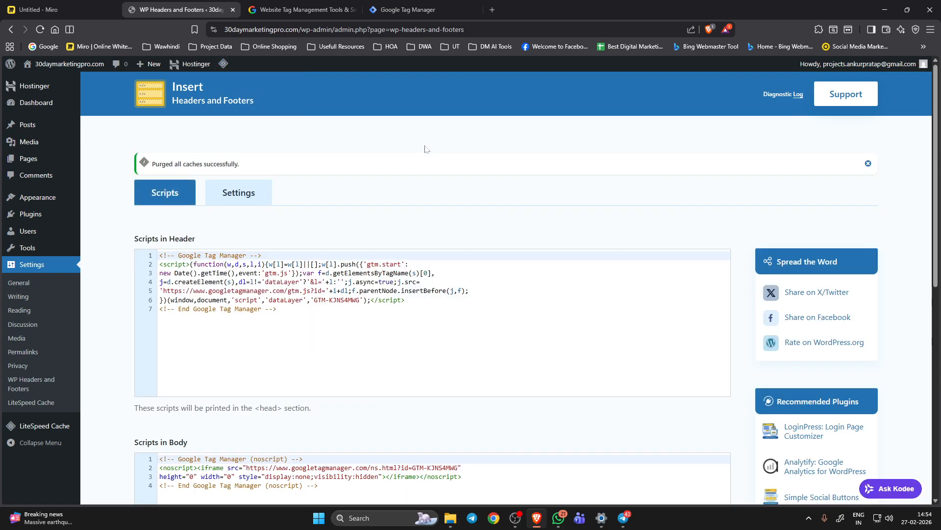
Step: Close the Version 3 summary and start a fresh container preview from the workspace
left_click(432, 12)
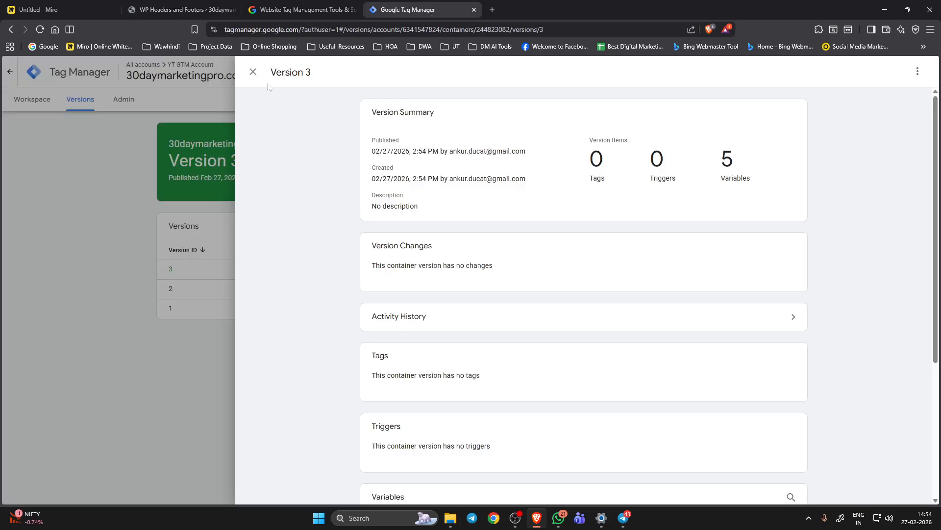
left_click(253, 72)
left_click(32, 99)
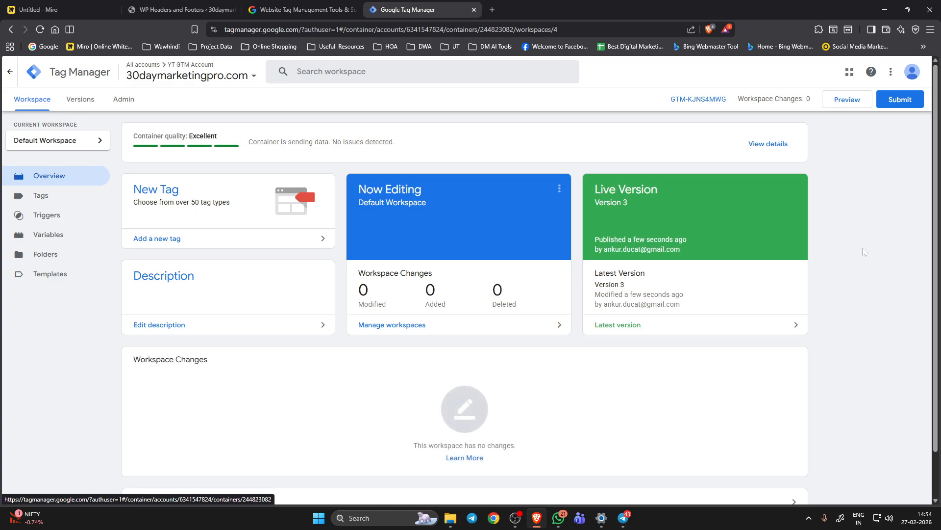
left_click(852, 104)
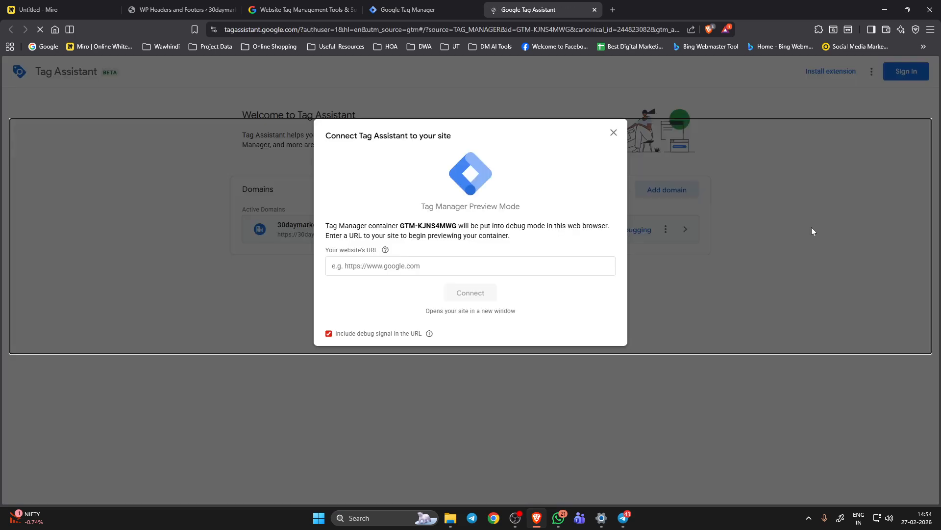
Step: Connect Tag Assistant to the pasted site URL with Include debug signal unchecked
left_click(328, 334)
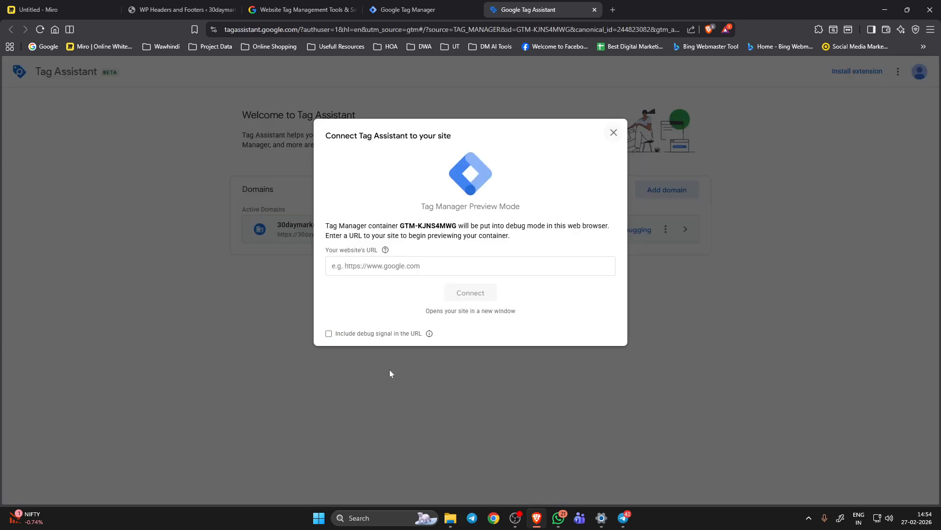
left_click(418, 265)
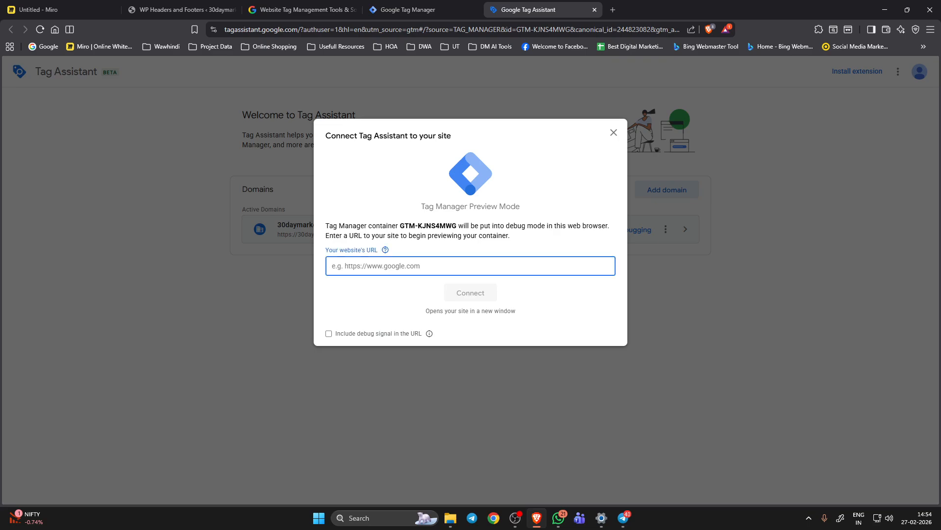
type("https://30daymarketingpro.com/")
left_click(471, 293)
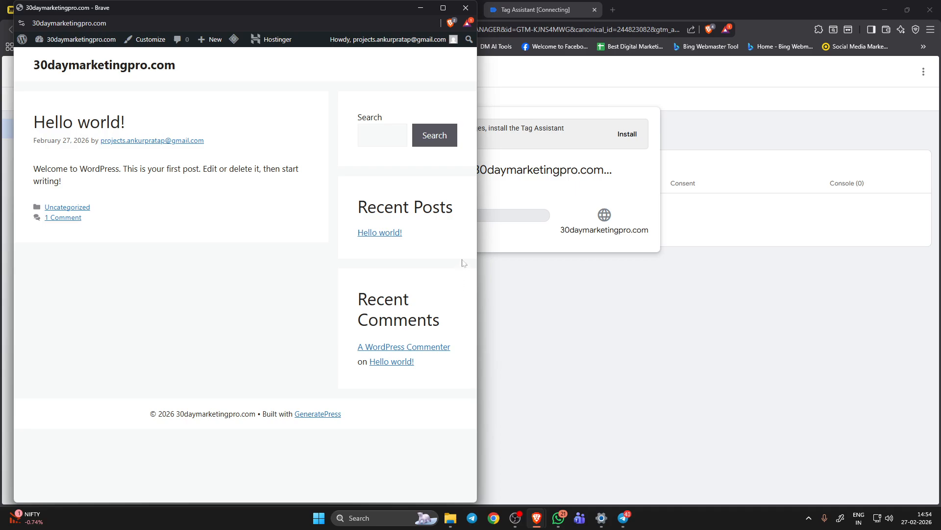
Step: Turn Brave Shields and fingerprint blocking off for 30daymarketingpro.com, then minimize the site window
left_click(452, 25)
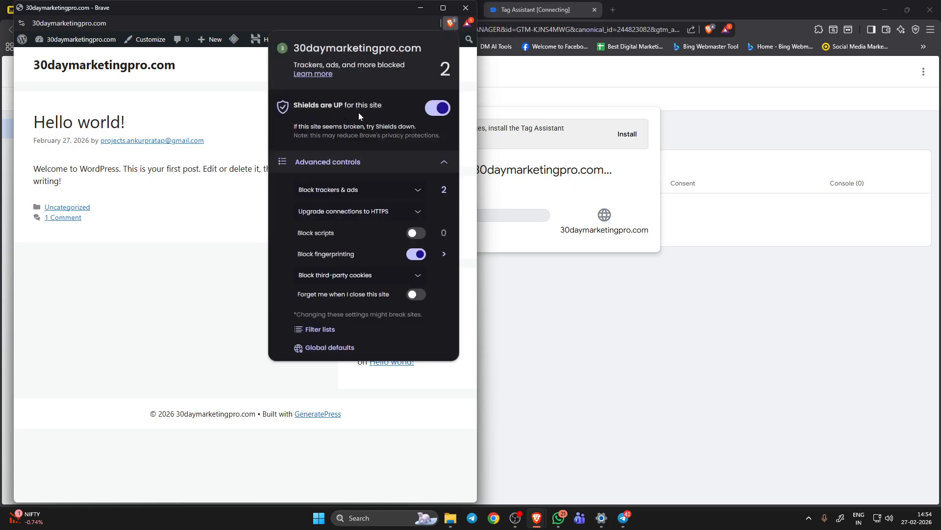
left_click(405, 256)
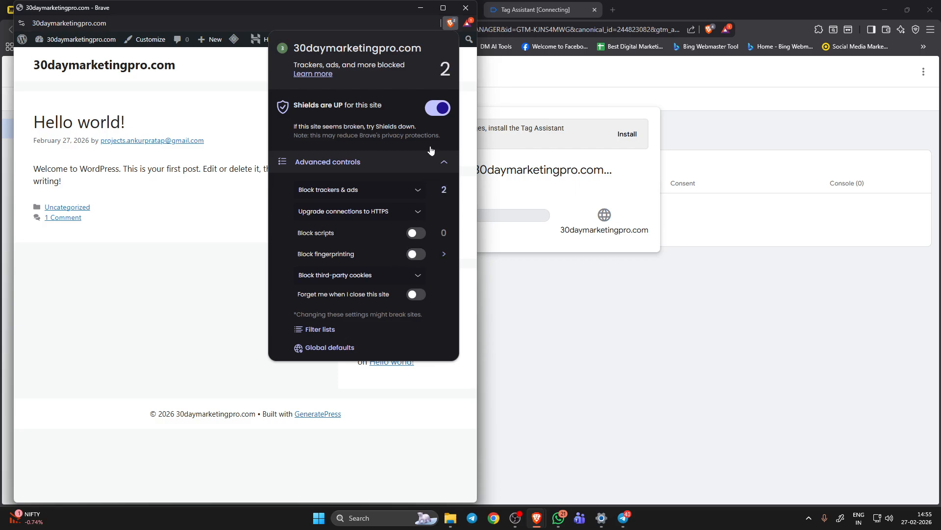
left_click(436, 108)
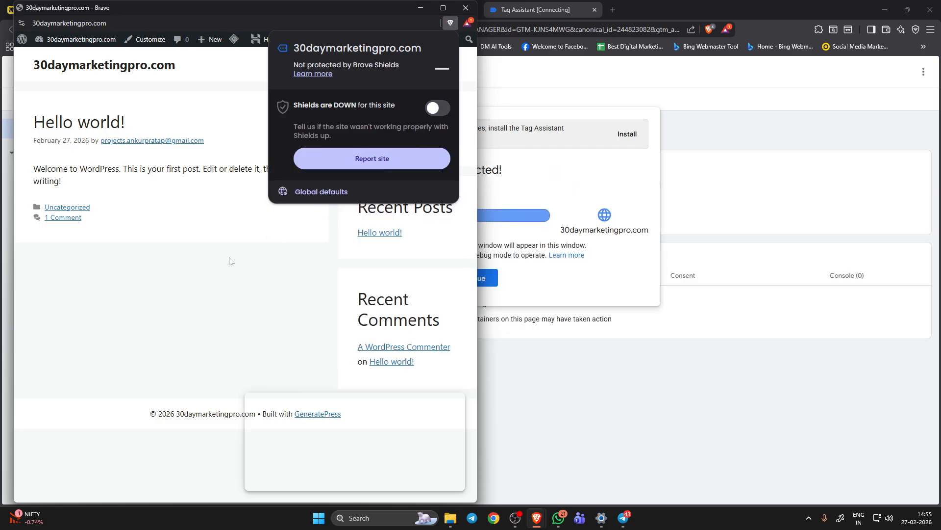
left_click(451, 23)
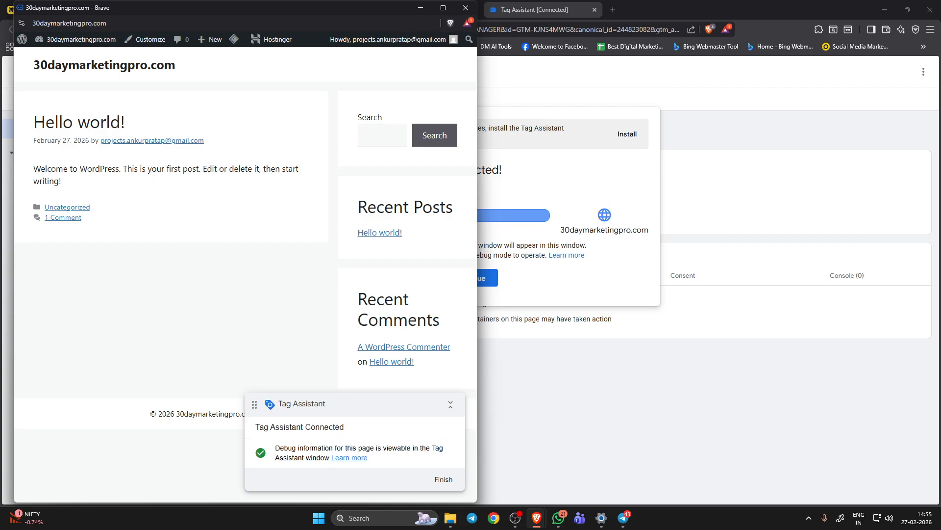
left_click(423, 24)
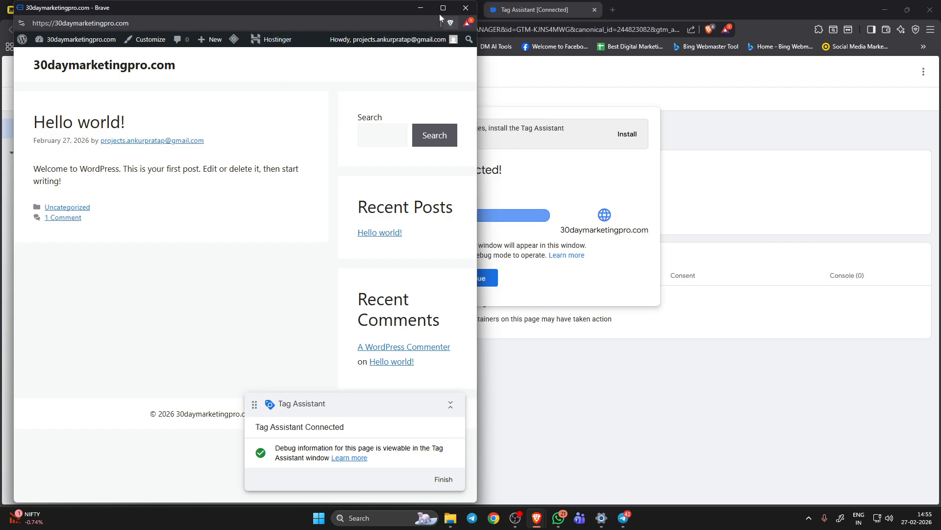
left_click(420, 8)
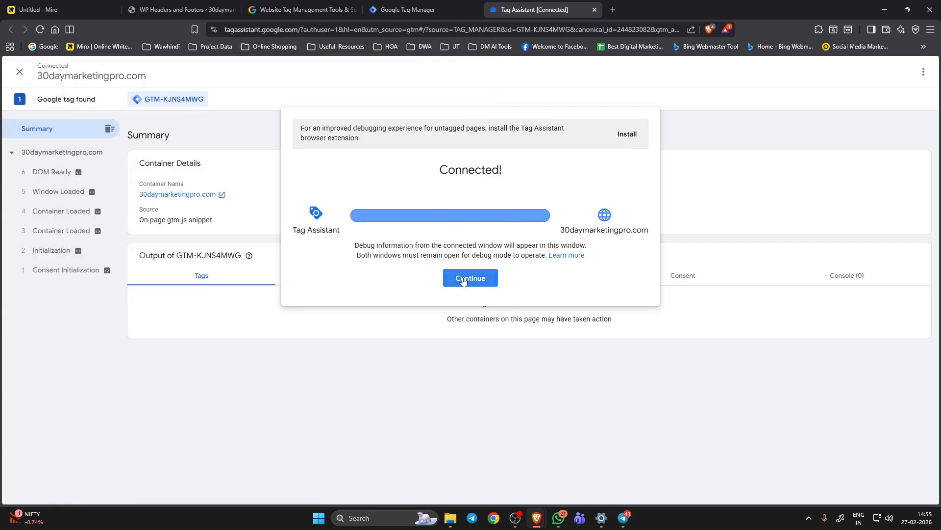
Step: Continue past Connected! to review the GTM-KJNS4MWG Summary, then restore the site window
left_click(469, 278)
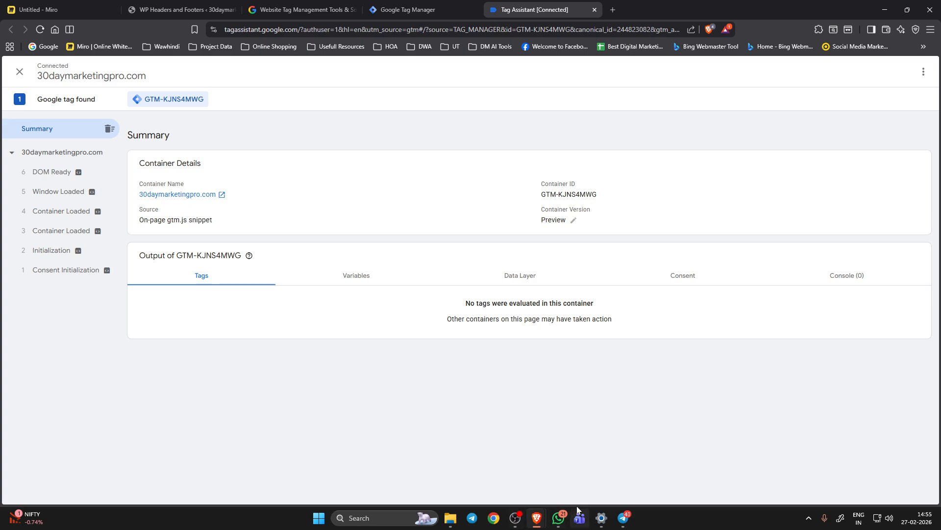
mouse_move(543, 523)
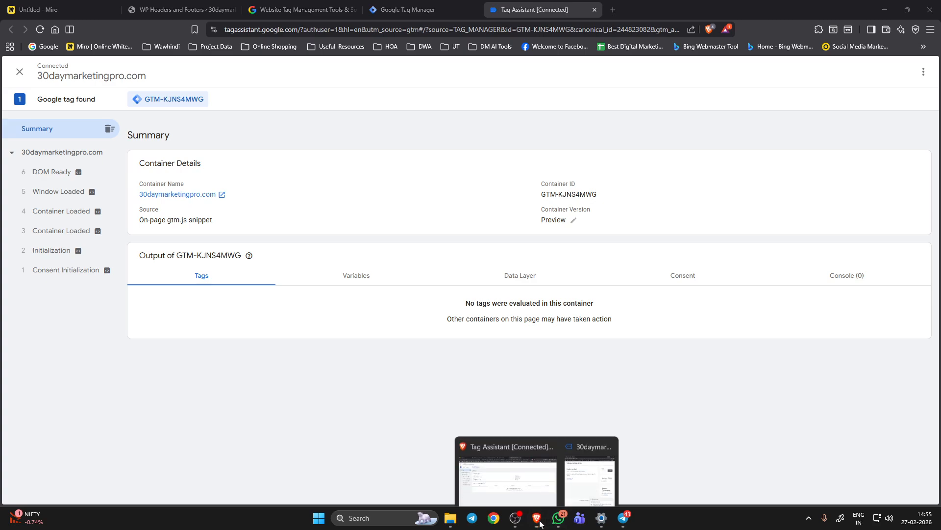
left_click(578, 486)
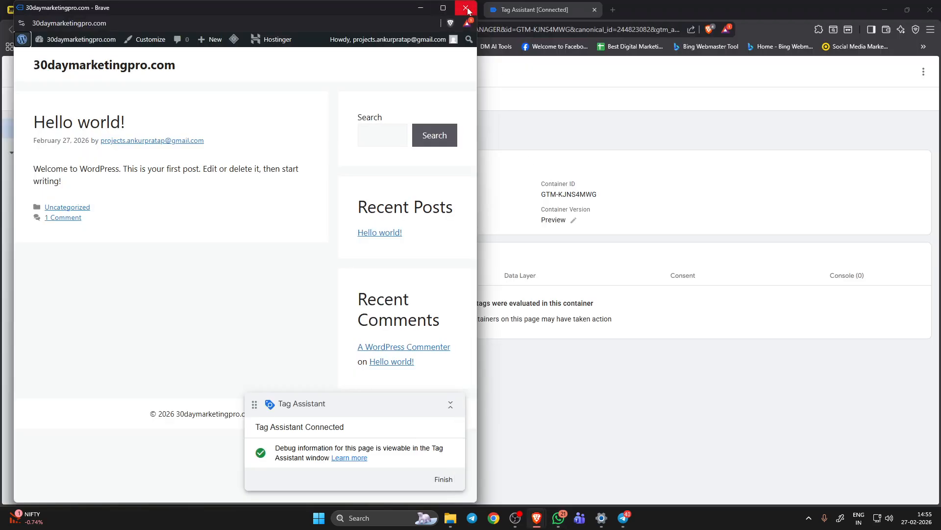